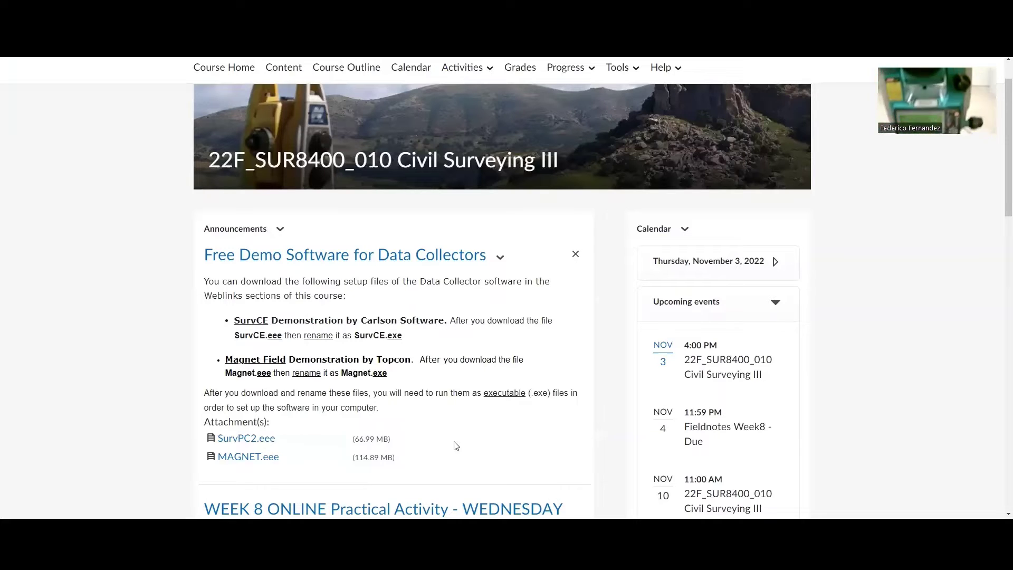
# Switch from the D2L Brightspace announcements page to the Windows desktop.
pyautogui.press('super+d')
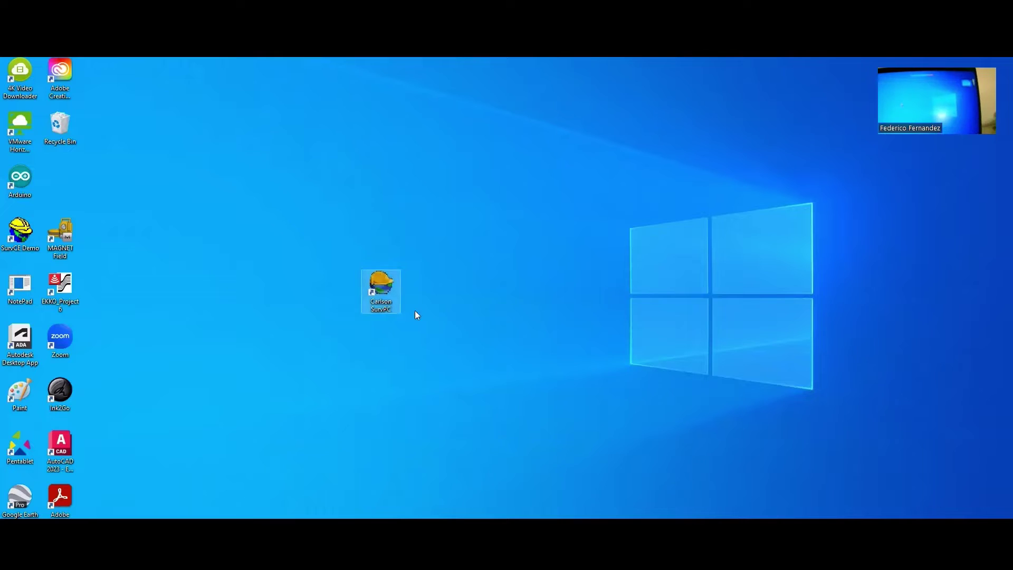
# Launch Carlson SurvPC, dismiss the registration error and run it in limited demo mode.
pyautogui.doubleClick(384, 303)
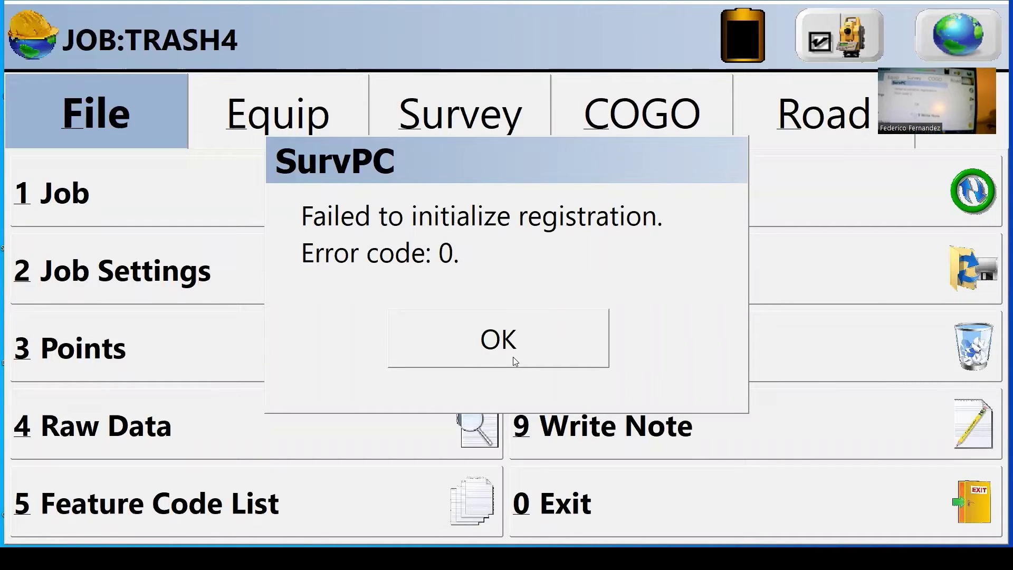
pyautogui.click(525, 351)
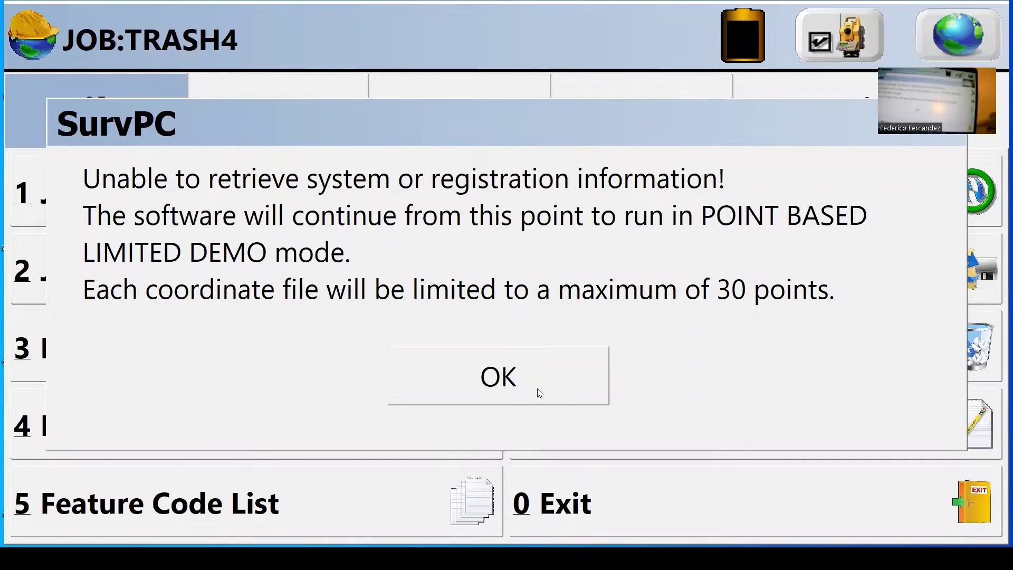
pyautogui.click(524, 392)
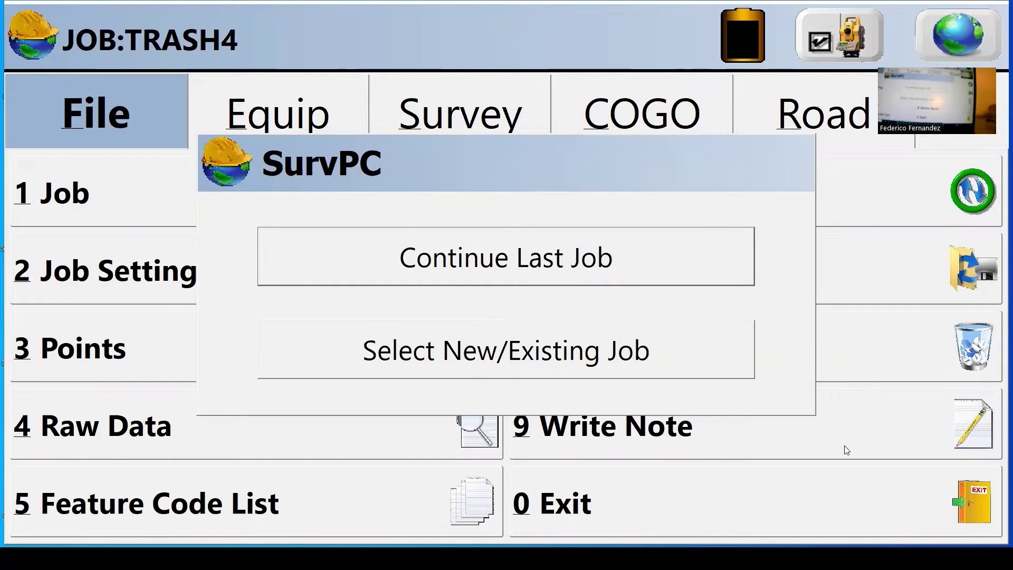
# Rename the job file to Trash11.crd and confirm it as the job.
pyautogui.click(486, 364)
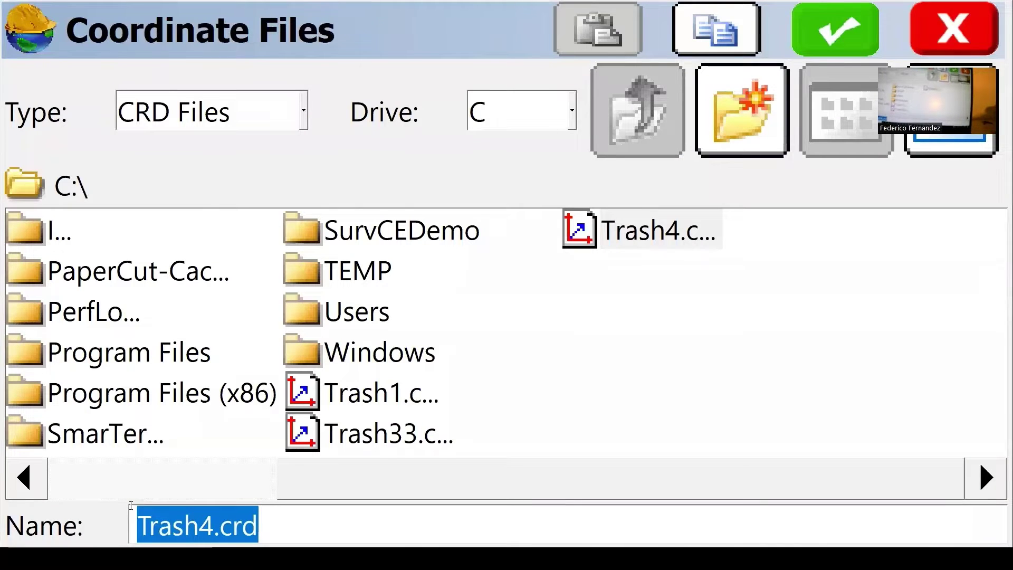
pyautogui.click(212, 531)
pyautogui.moveTo(213, 528); pyautogui.dragTo(206, 528)
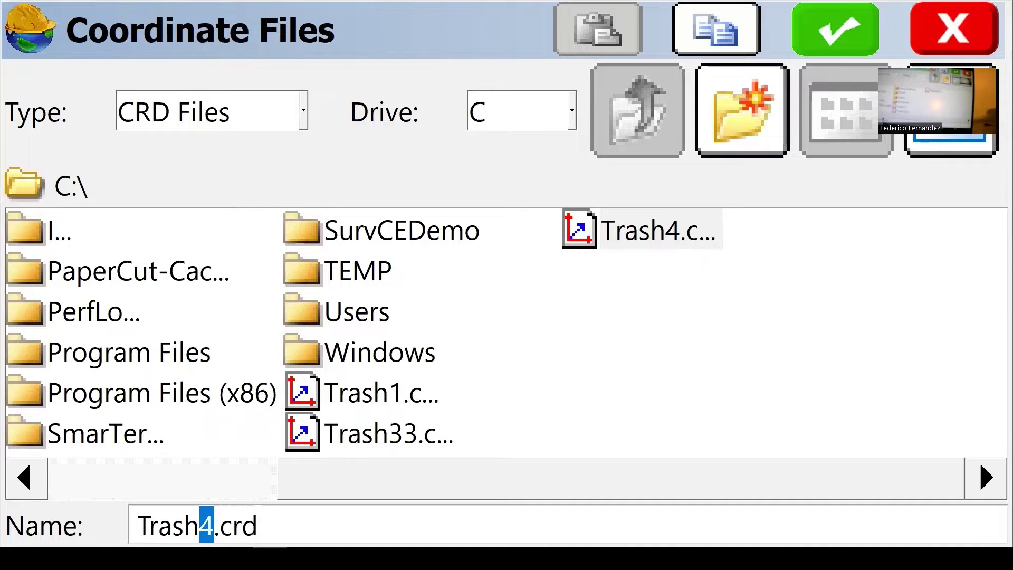
pyautogui.write('11')
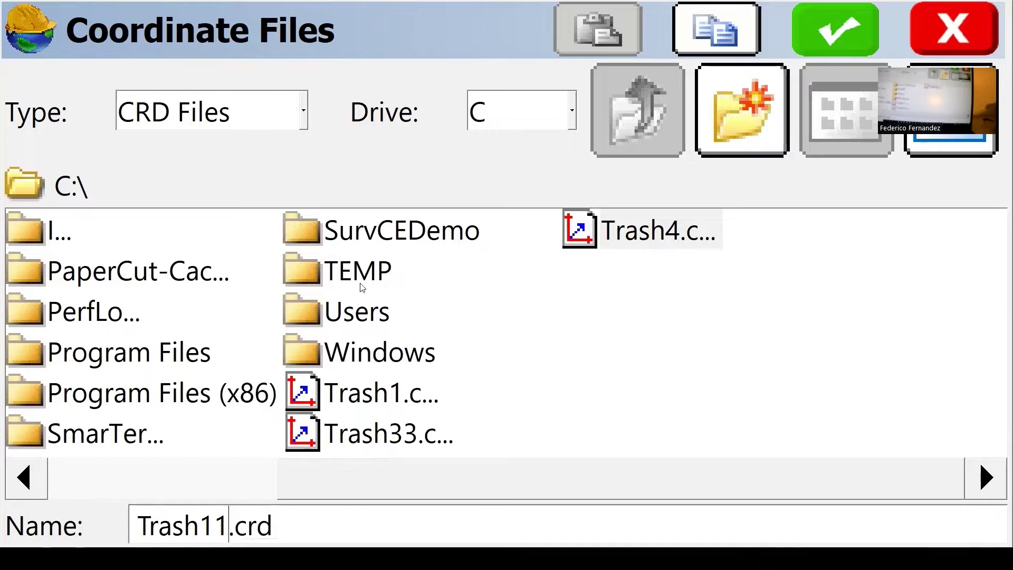
pyautogui.click(317, 285)
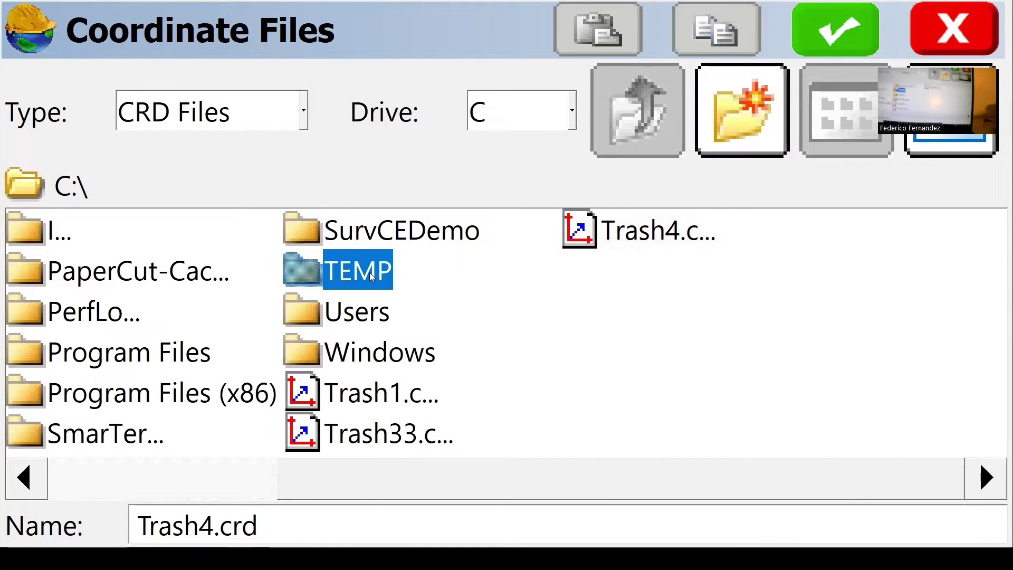
pyautogui.click(829, 36)
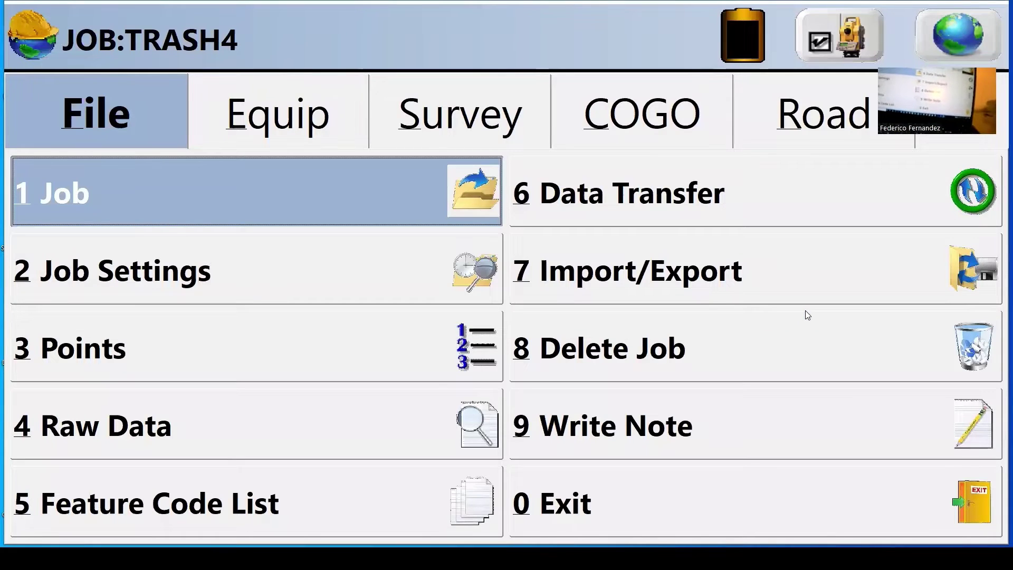
# Keep Metric as the distance unit in the Trash11 job settings and accept them.
pyautogui.click(464, 240)
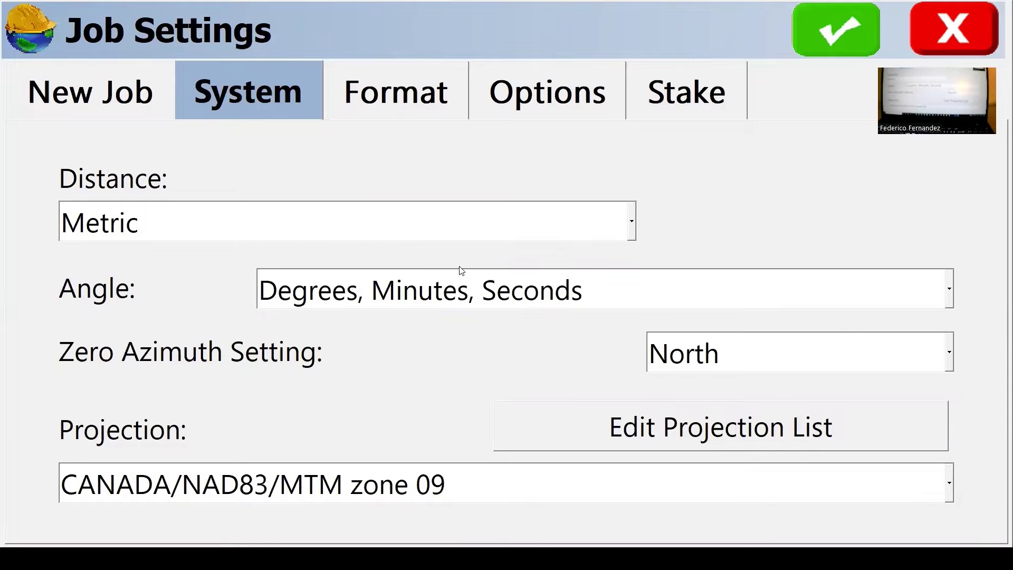
pyautogui.click(633, 228)
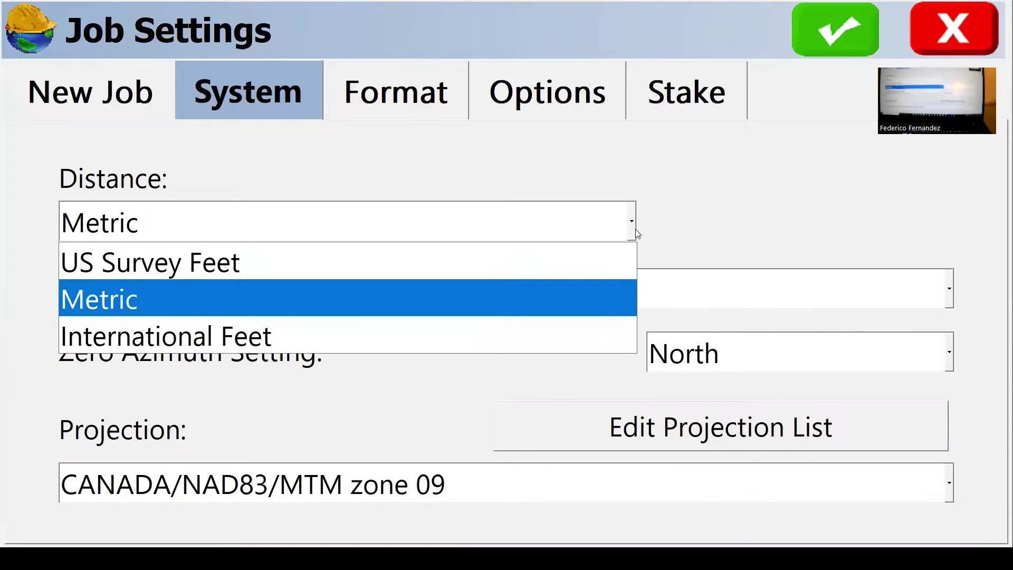
pyautogui.click(476, 300)
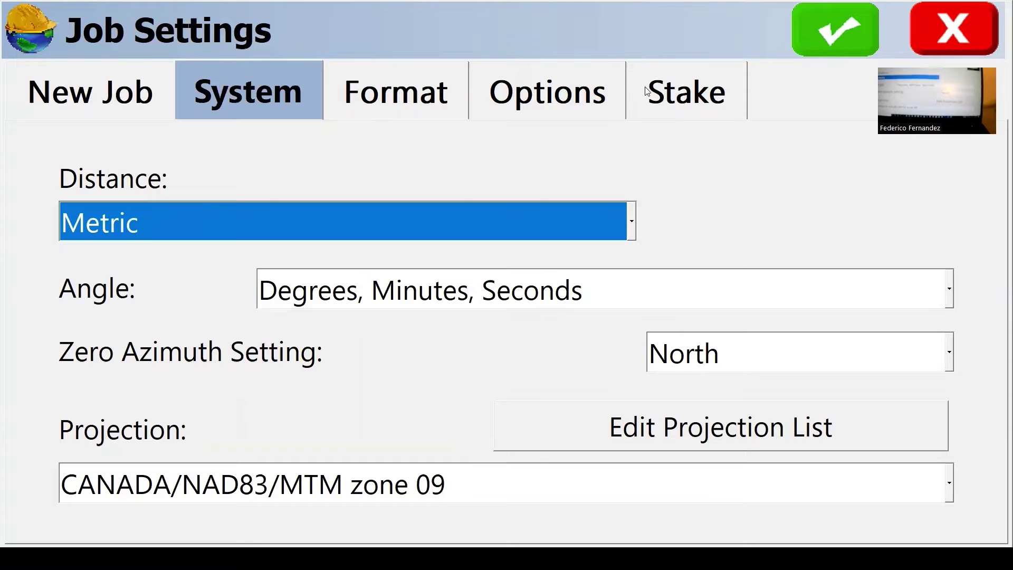
pyautogui.click(843, 28)
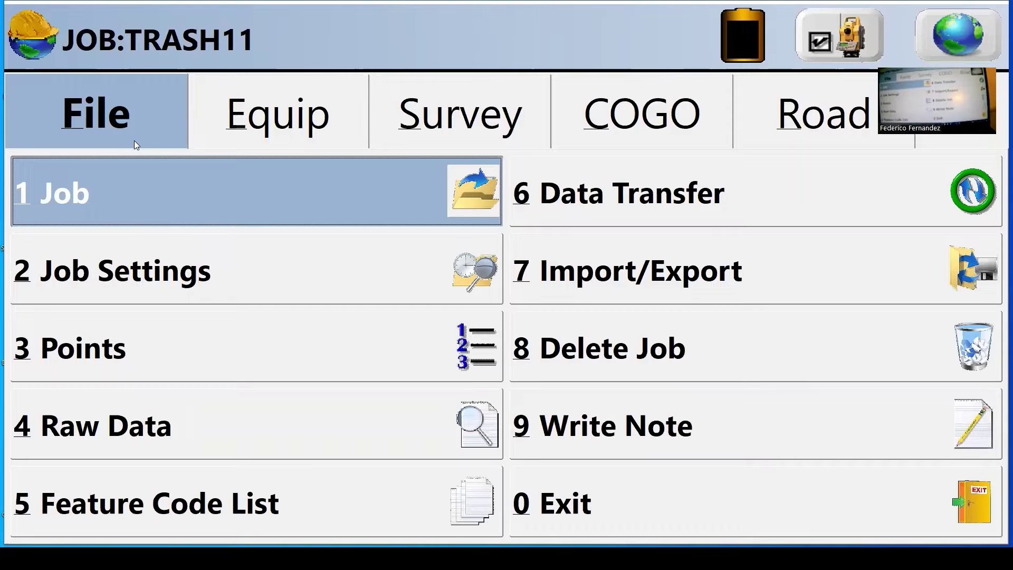
# Browse the Equip, Survey and COGO function tabs.
pyautogui.click(249, 129)
pyautogui.click(453, 119)
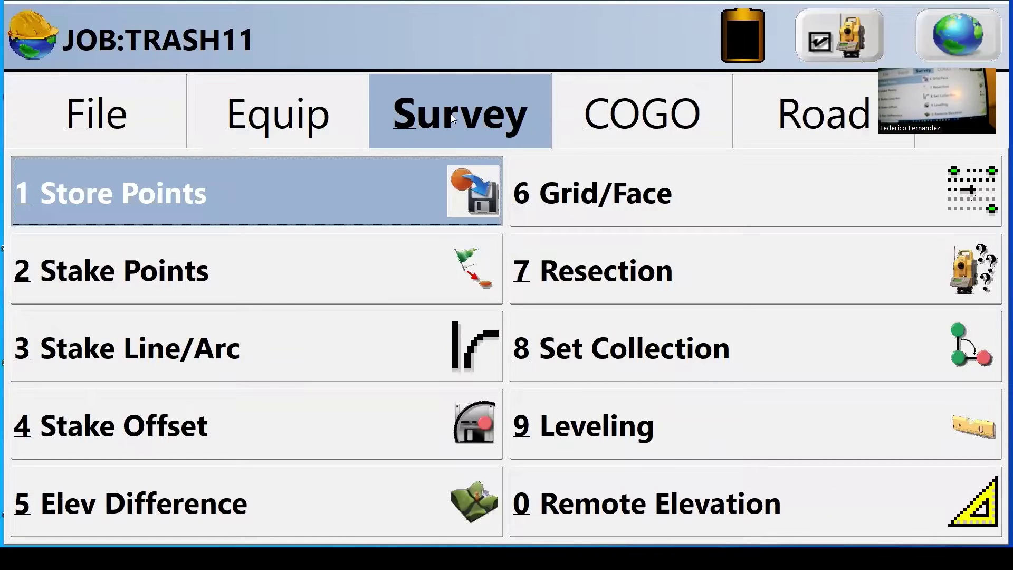
pyautogui.click(604, 129)
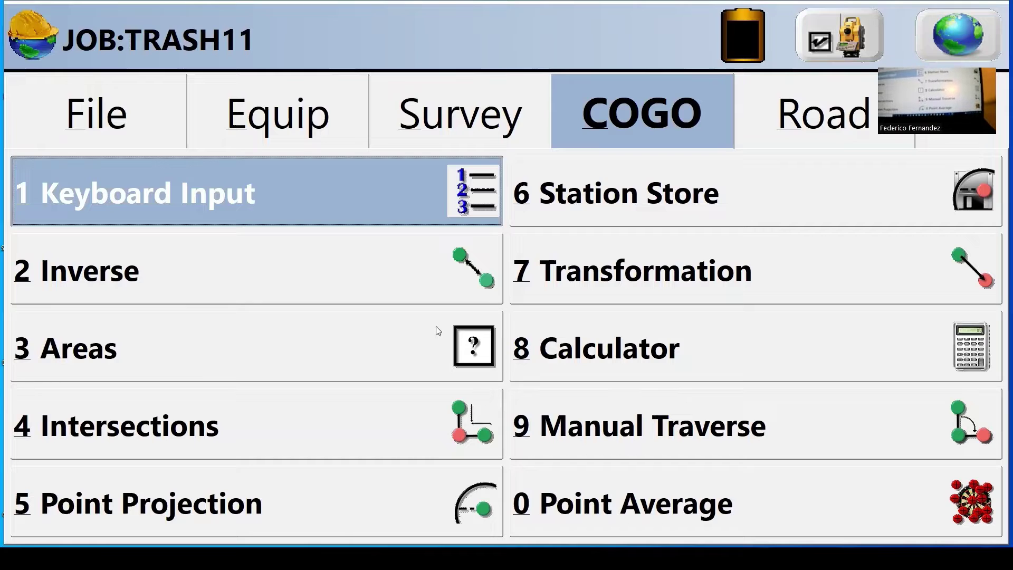
# View the COGO Calculator's unit conversions, close it, and return to the File tab.
pyautogui.click(625, 350)
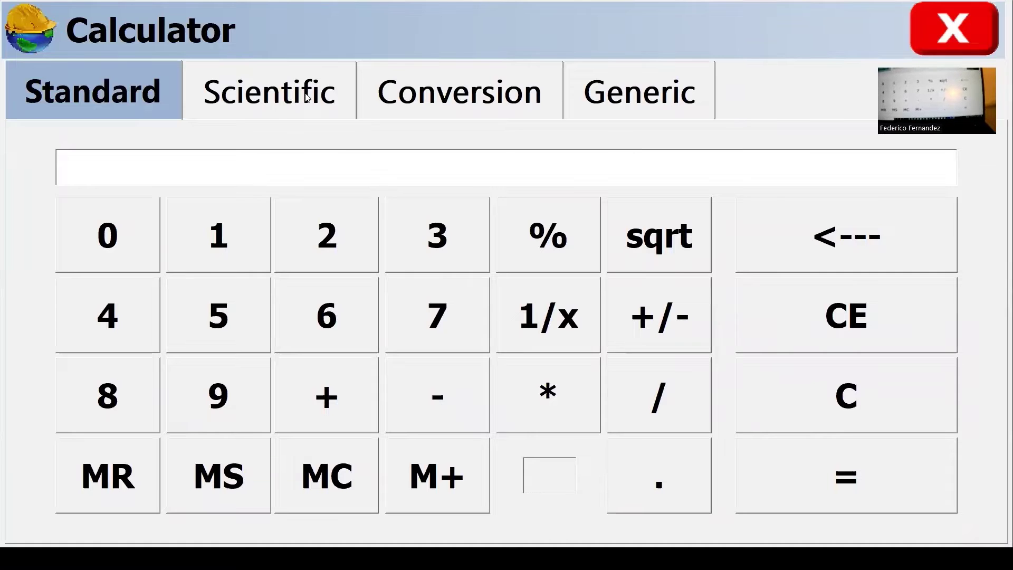
pyautogui.click(515, 102)
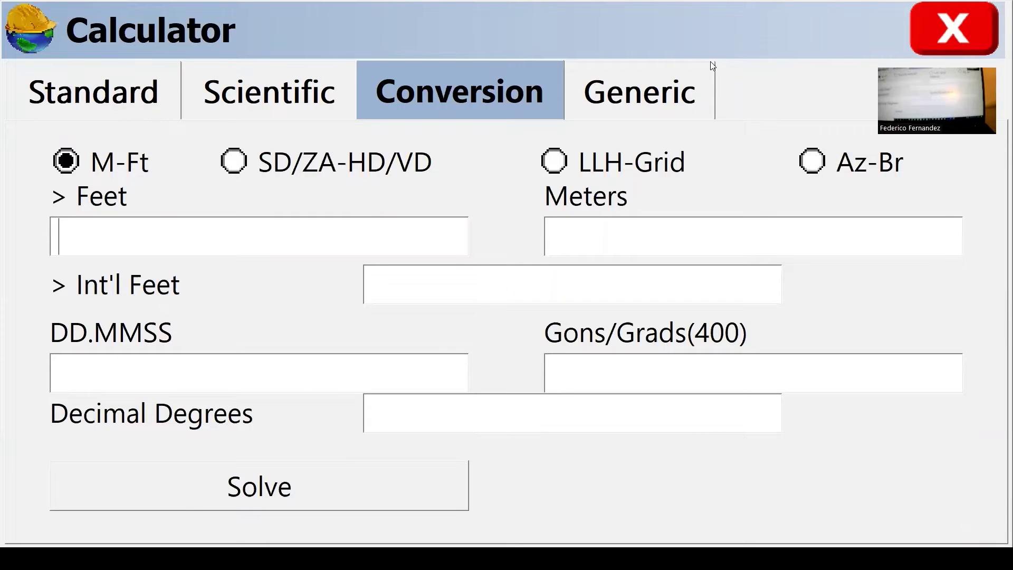
pyautogui.click(957, 27)
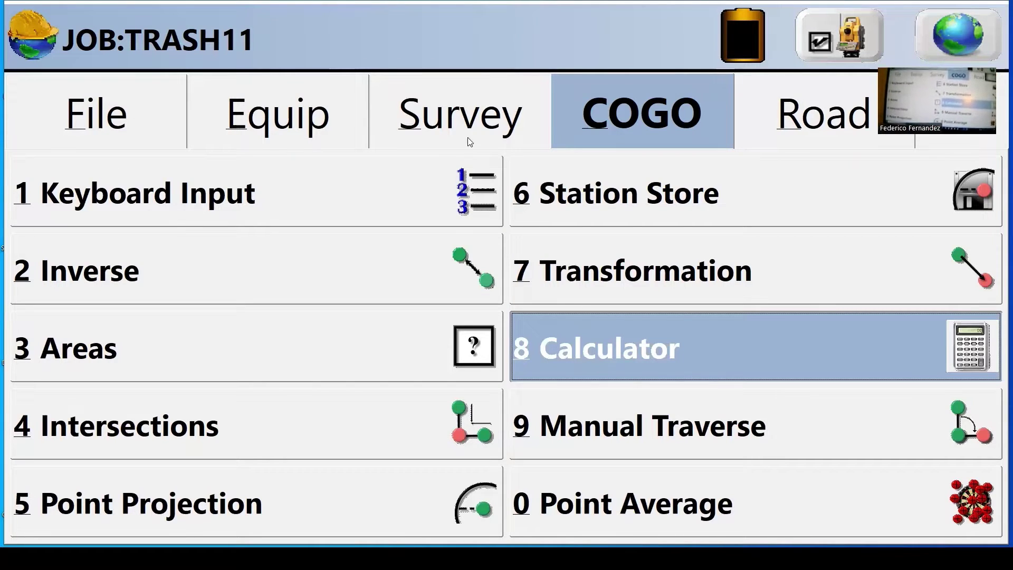
pyautogui.click(96, 113)
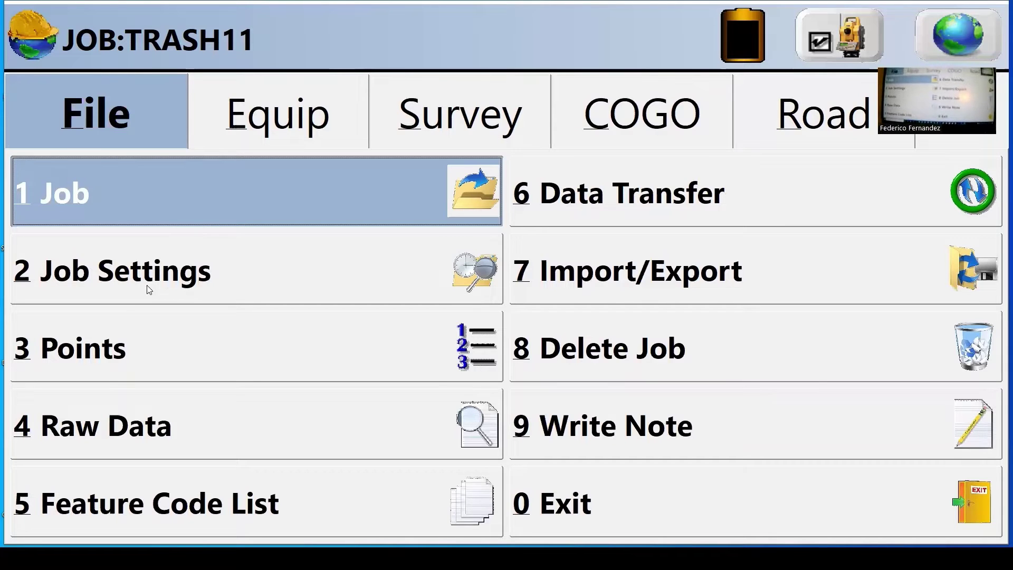
# In the points list, start a new point at Northing 100, Easting 100.
pyautogui.click(120, 349)
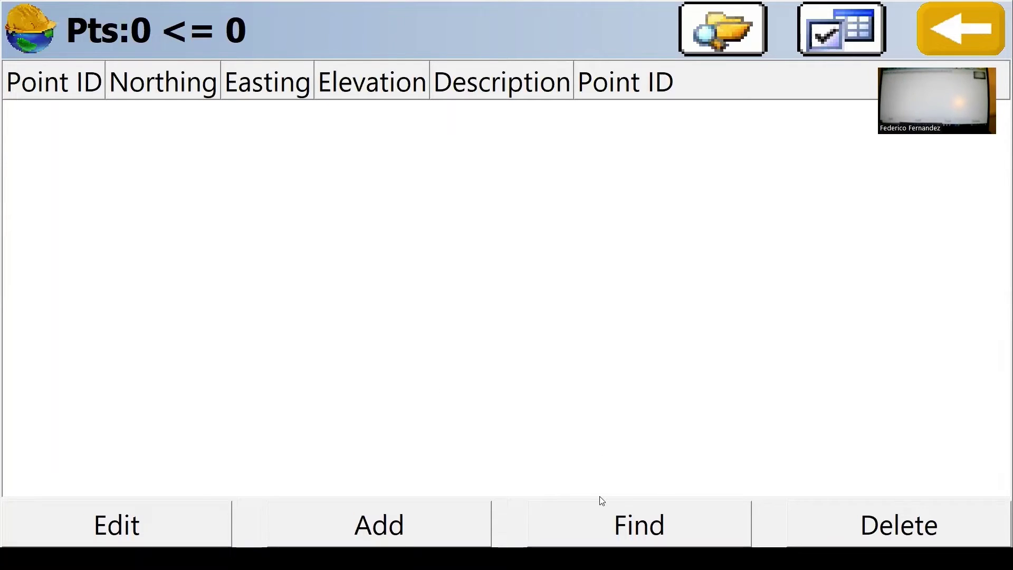
pyautogui.click(401, 532)
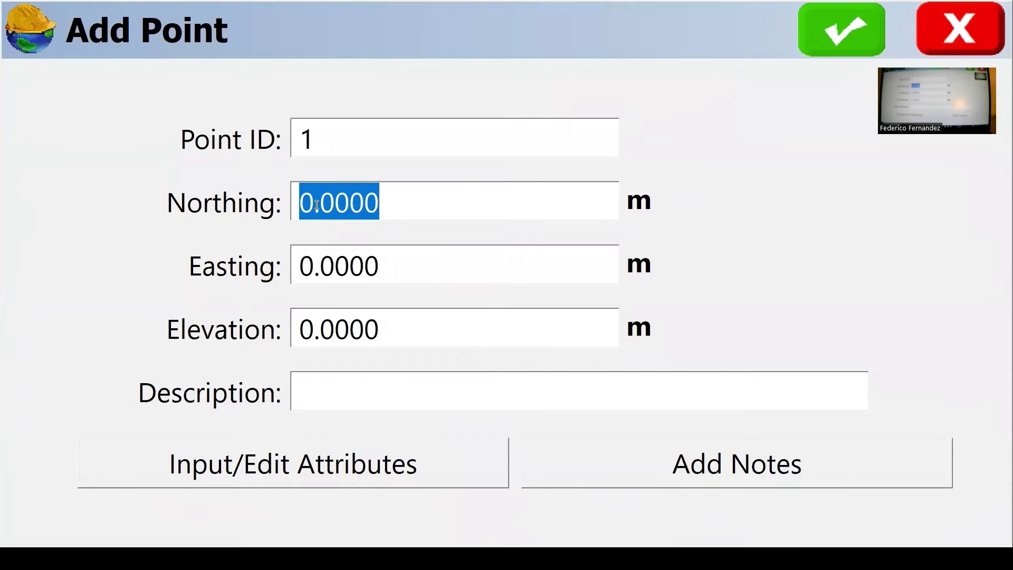
pyautogui.moveTo(316, 207); pyautogui.dragTo(291, 187)
pyautogui.press('End')
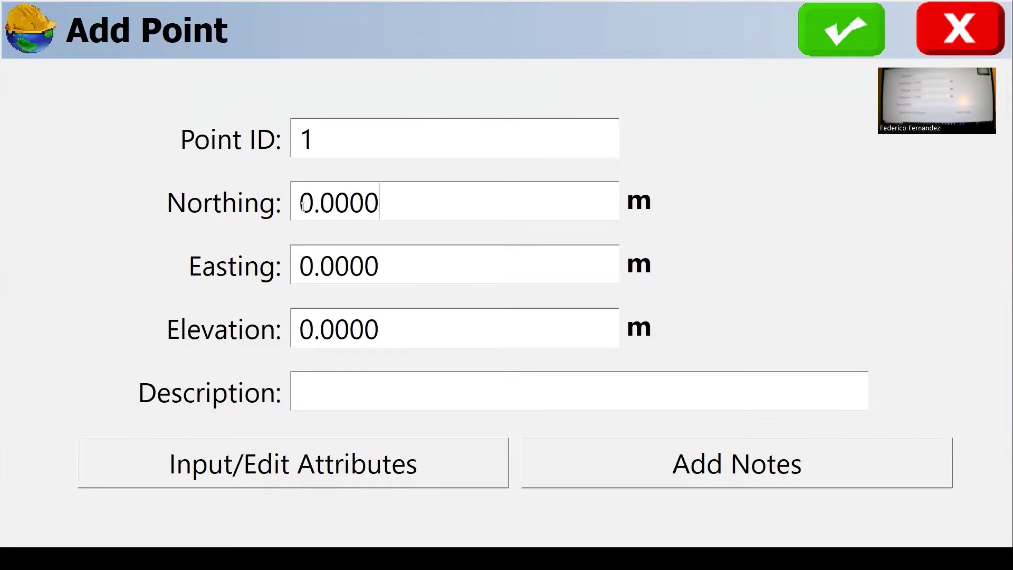
pyautogui.click(311, 202)
pyautogui.moveTo(311, 202); pyautogui.dragTo(300, 193)
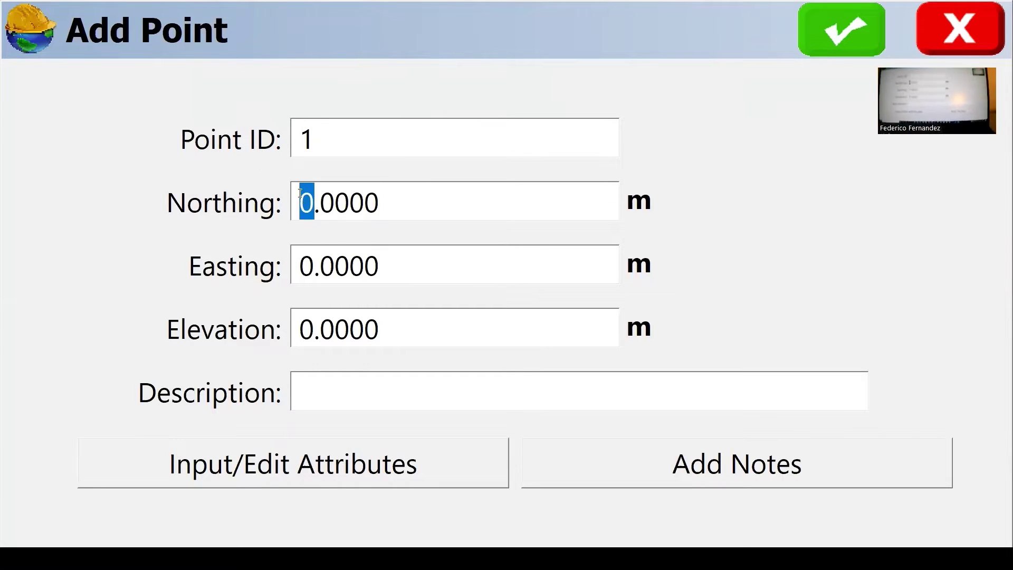
pyautogui.write('100')
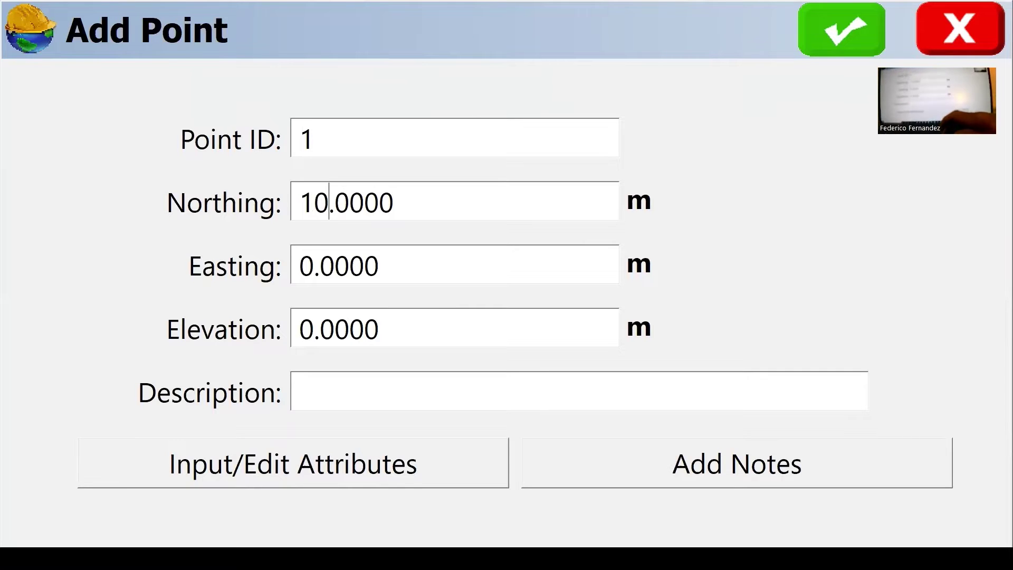
pyautogui.click(315, 266)
pyautogui.moveTo(315, 266); pyautogui.dragTo(301, 268)
pyautogui.write('1')
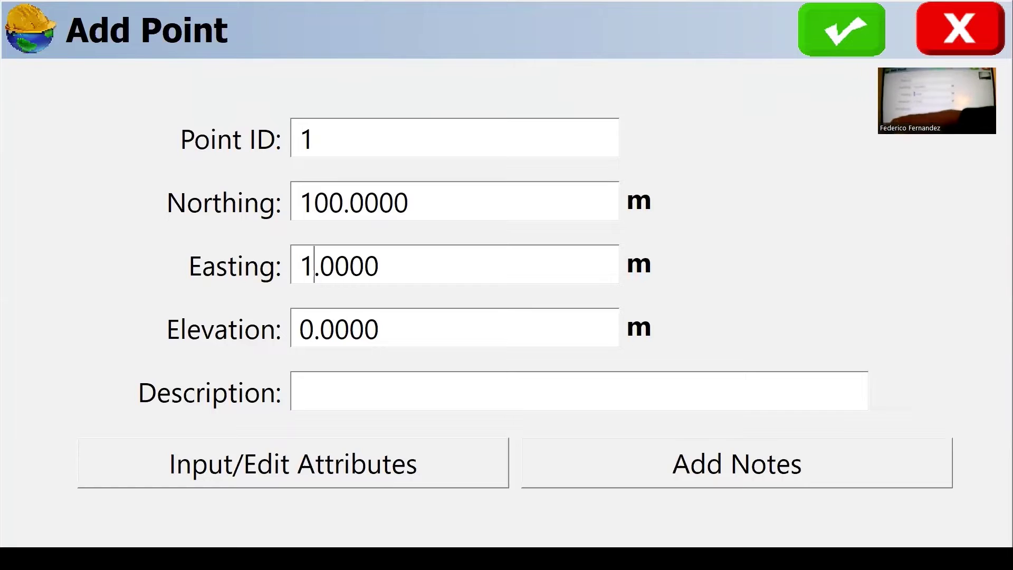
pyautogui.write('00')
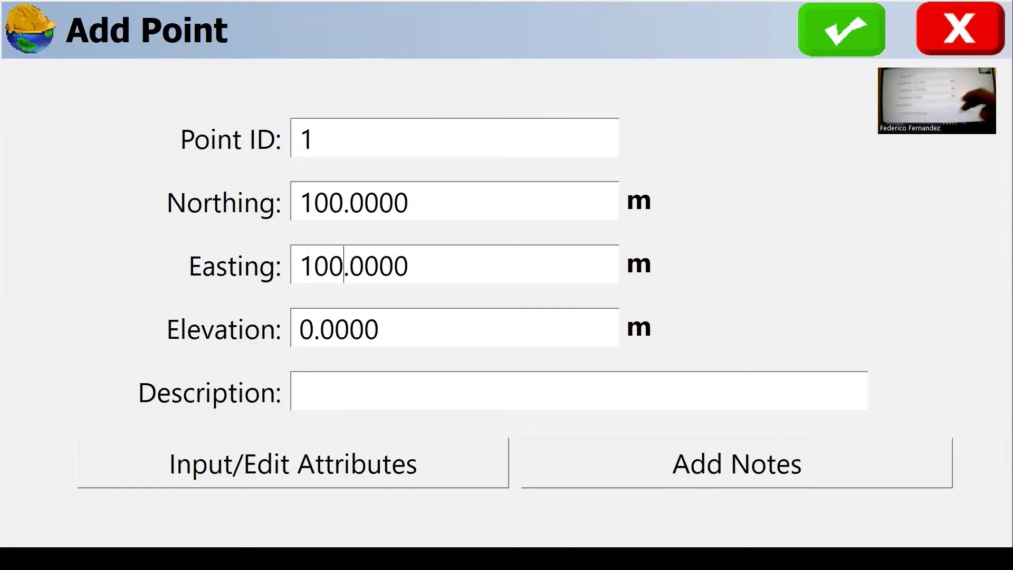
# Give the point the description OP1 and save it as point 1.
pyautogui.click(315, 392)
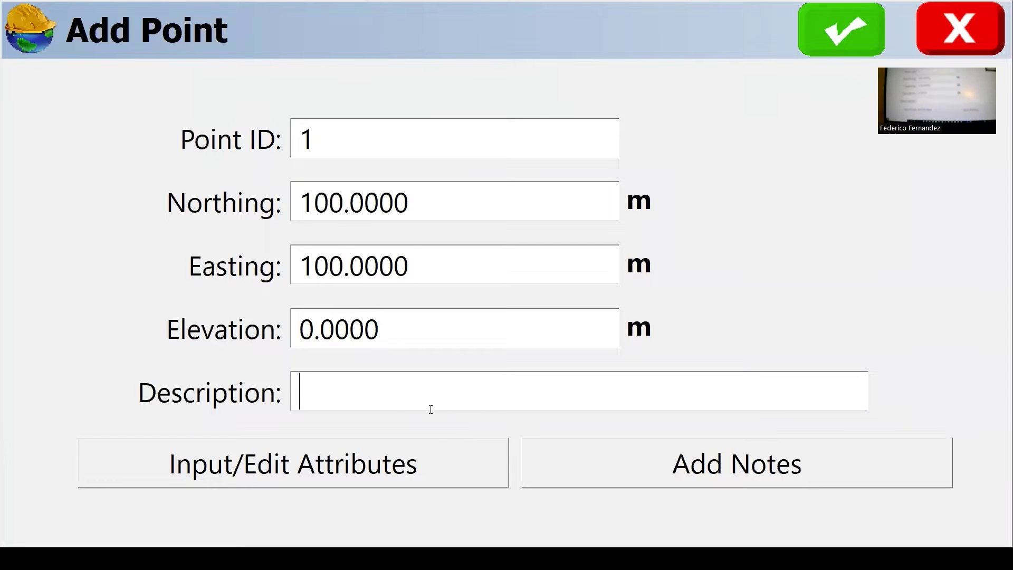
pyautogui.write('OP')
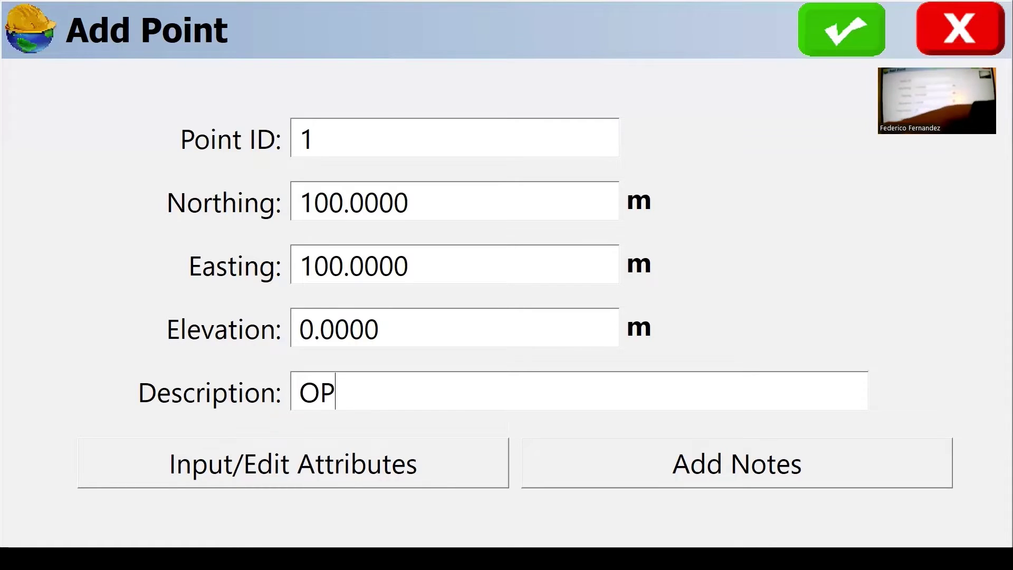
pyautogui.write('1')
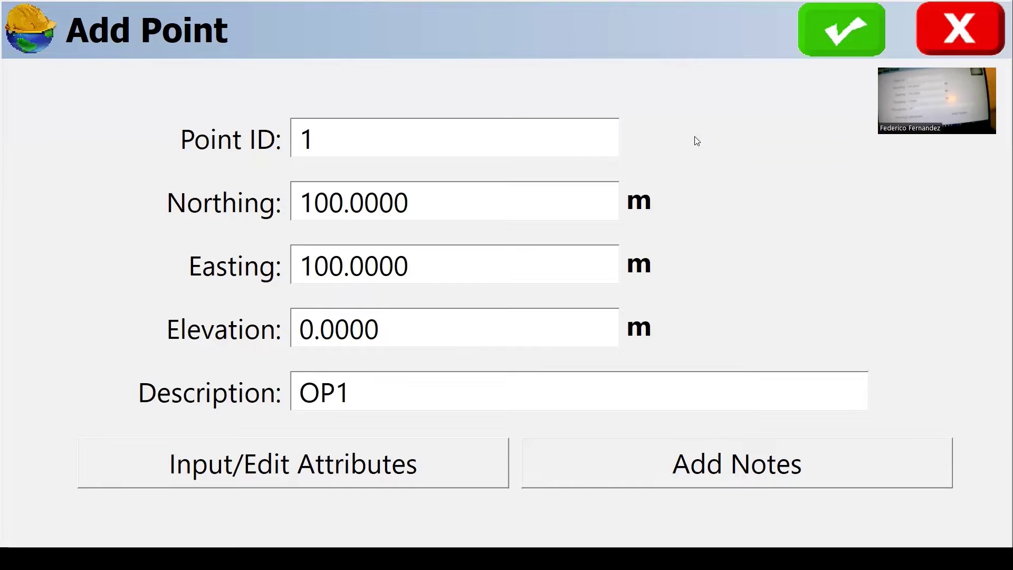
pyautogui.click(856, 17)
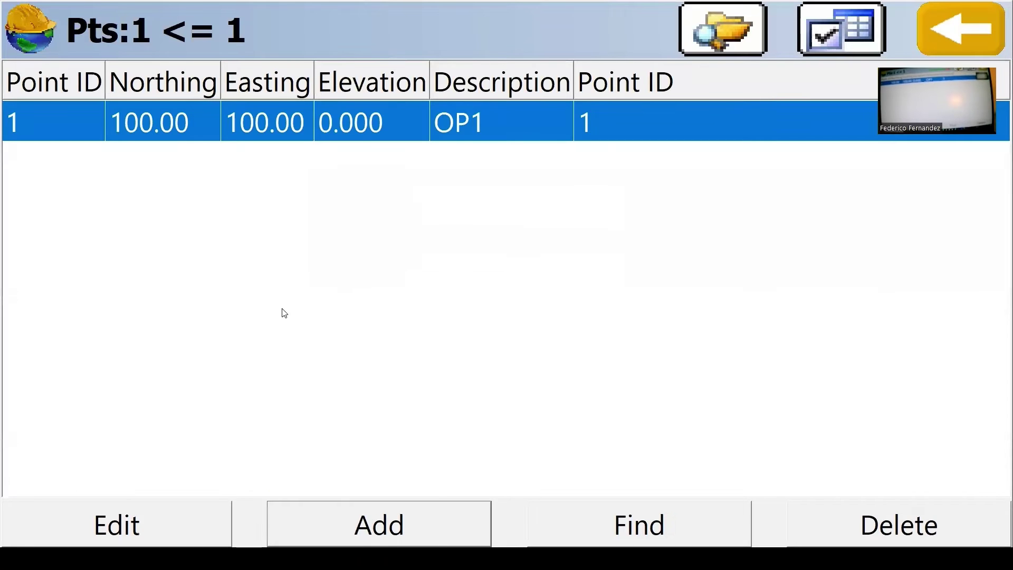
# Add point 2 at Northing 105, Easting 100 with the description North.
pyautogui.click(385, 527)
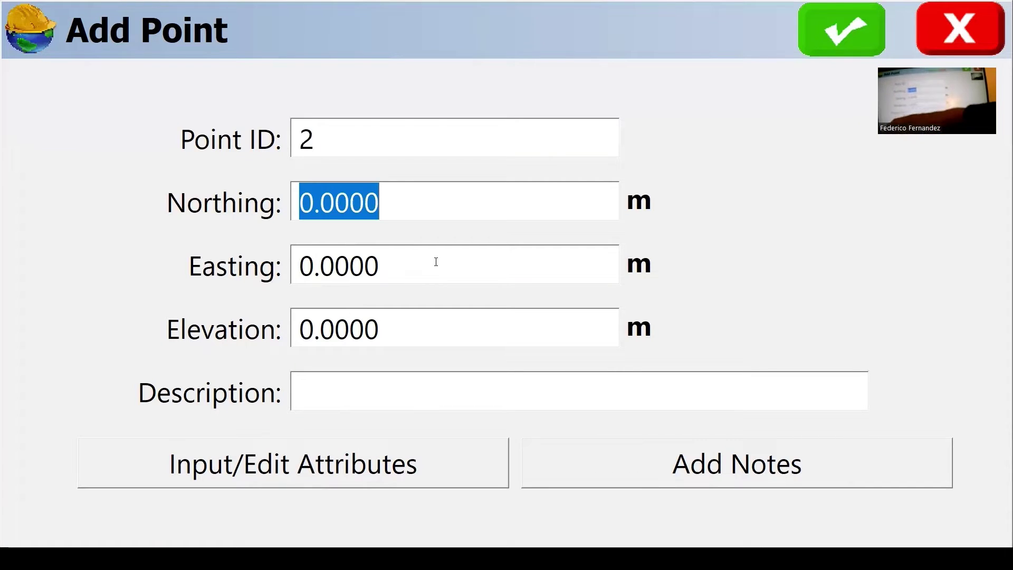
pyautogui.write('10')
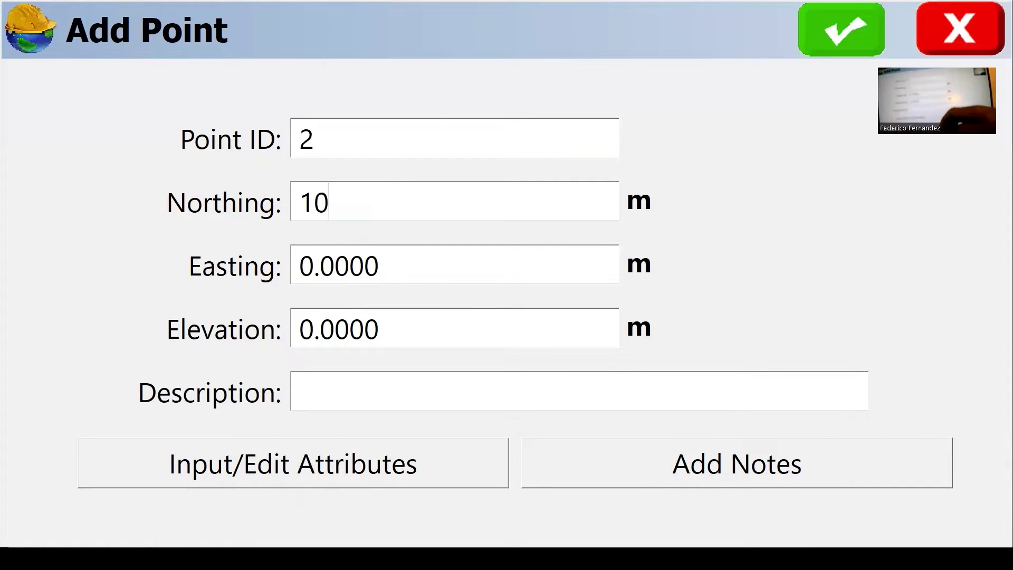
pyautogui.write('5')
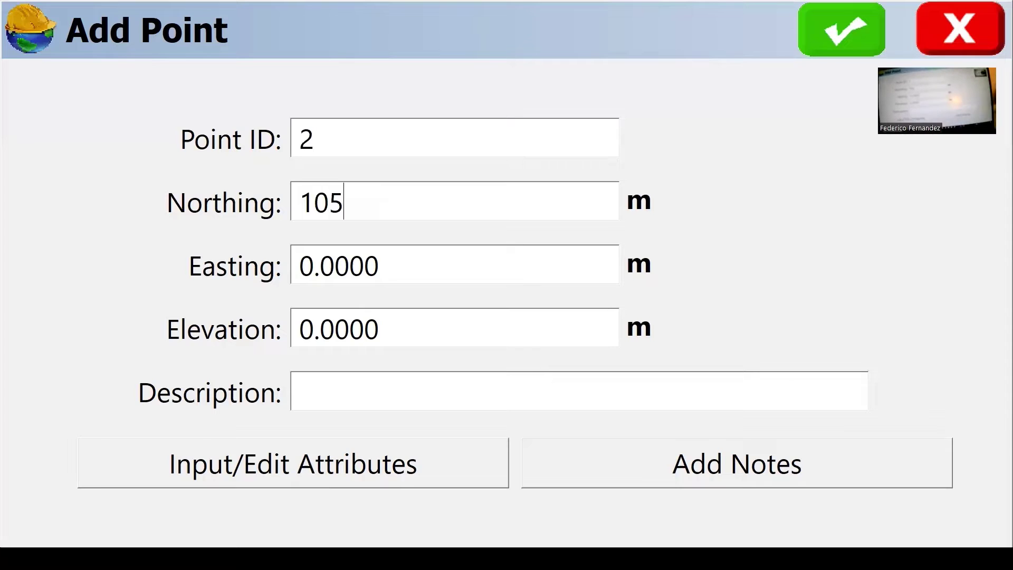
pyautogui.click(306, 262)
pyautogui.doubleClick(307, 262)
pyautogui.write('1')
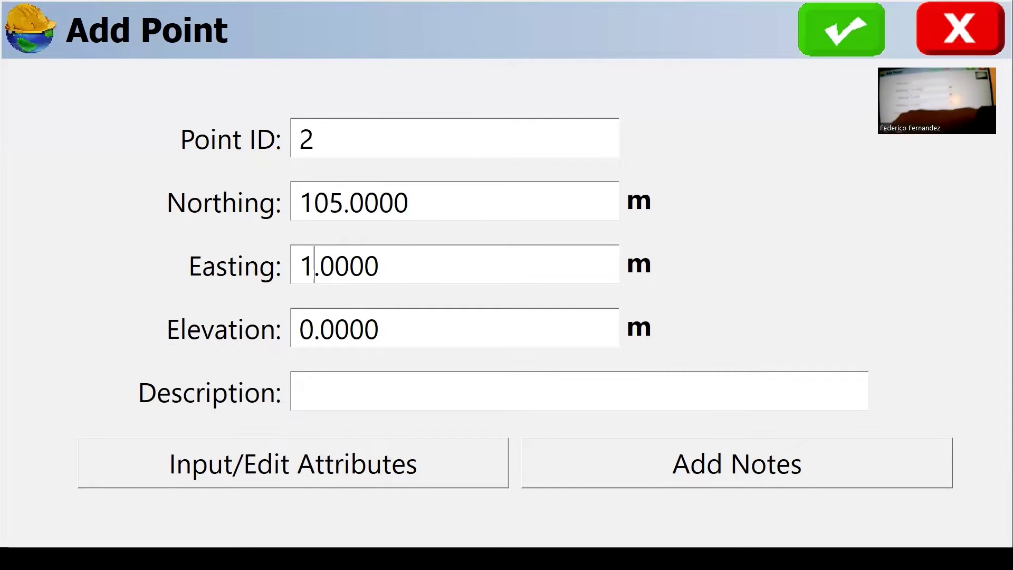
pyautogui.write('00')
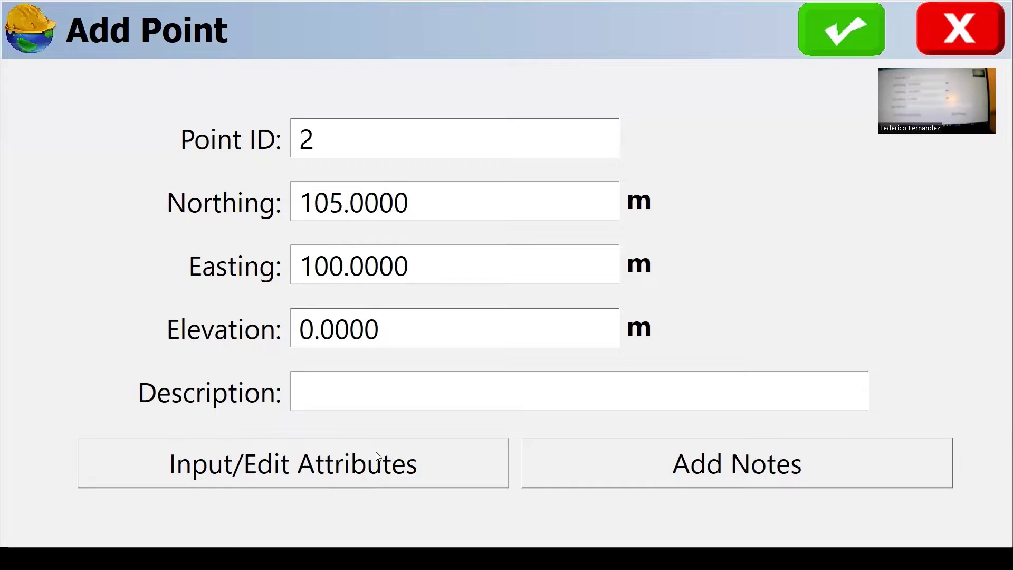
pyautogui.click(314, 394)
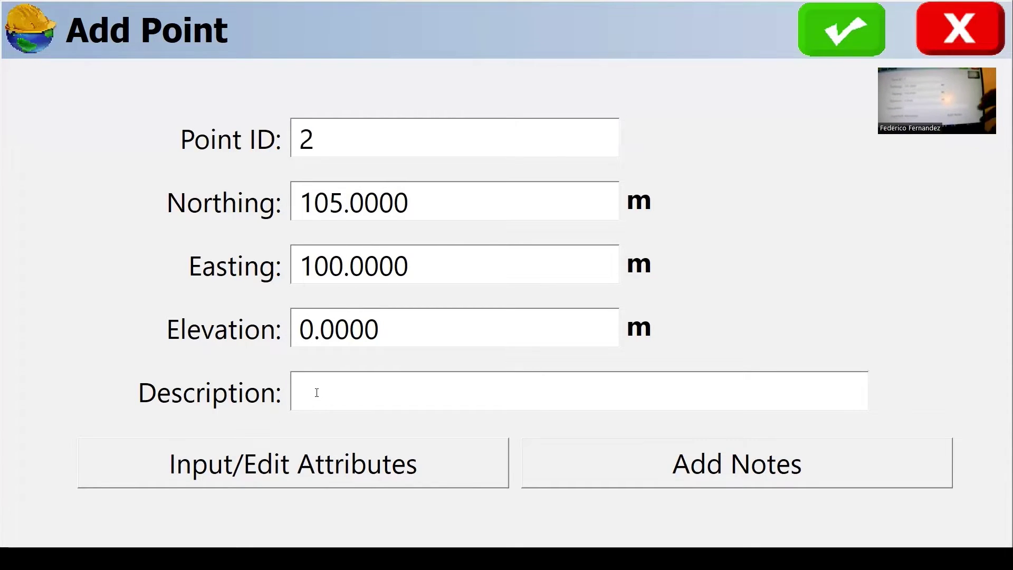
pyautogui.write('No')
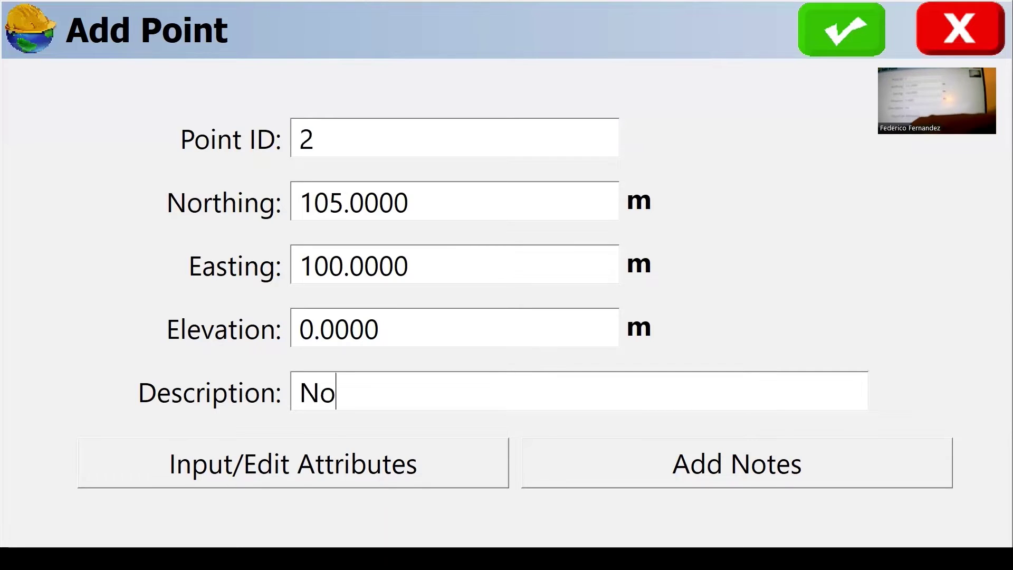
pyautogui.write('rth')
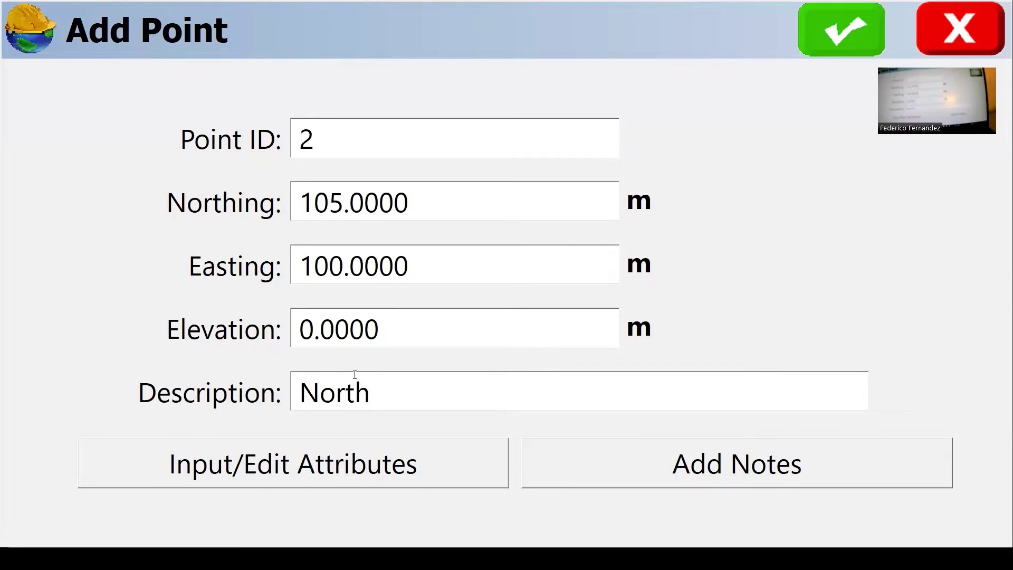
pyautogui.click(850, 48)
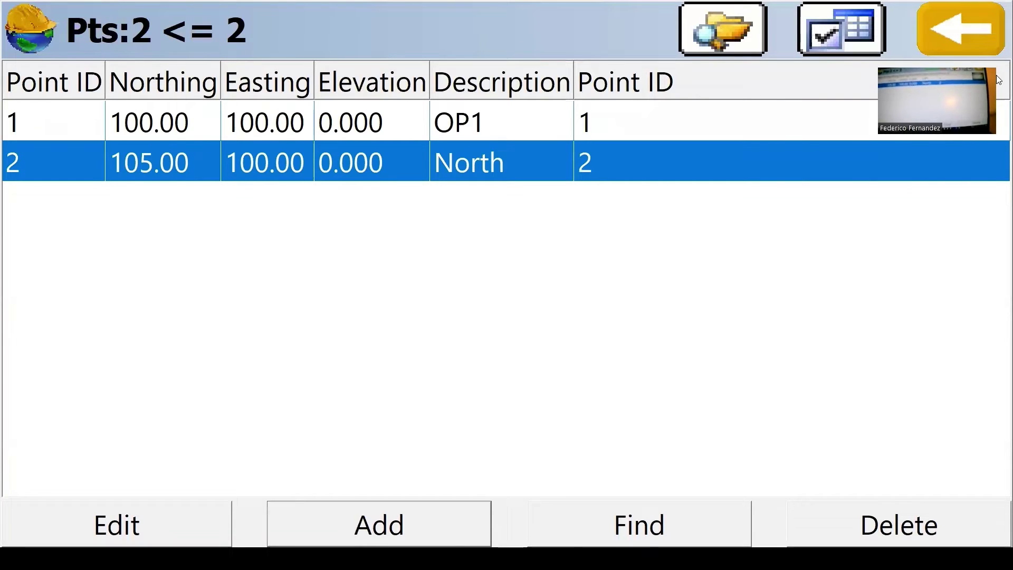
# Open Equip > Total Station, keep manufacturer Sokkia, and view its Comms settings.
pyautogui.click(960, 35)
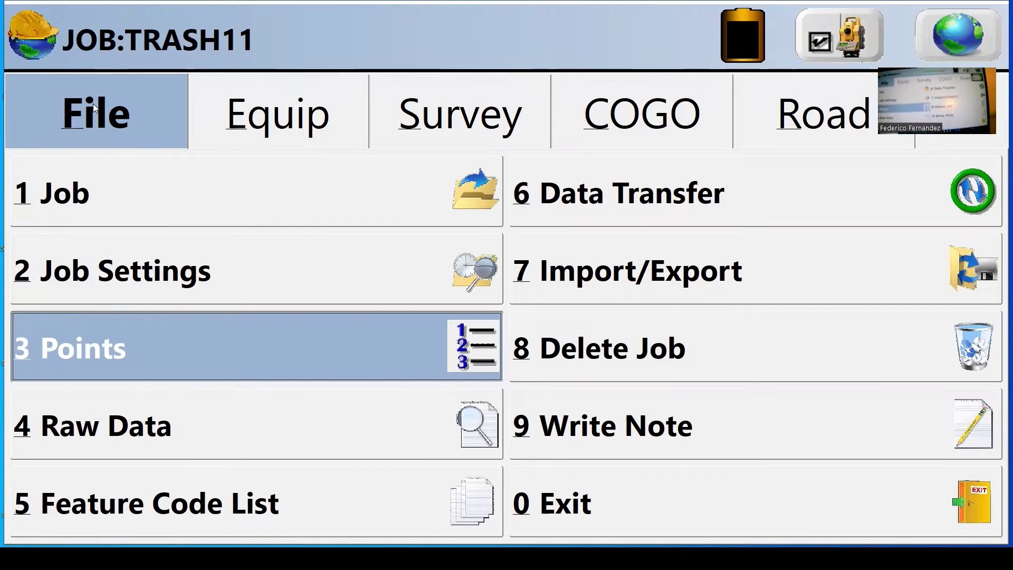
pyautogui.click(251, 134)
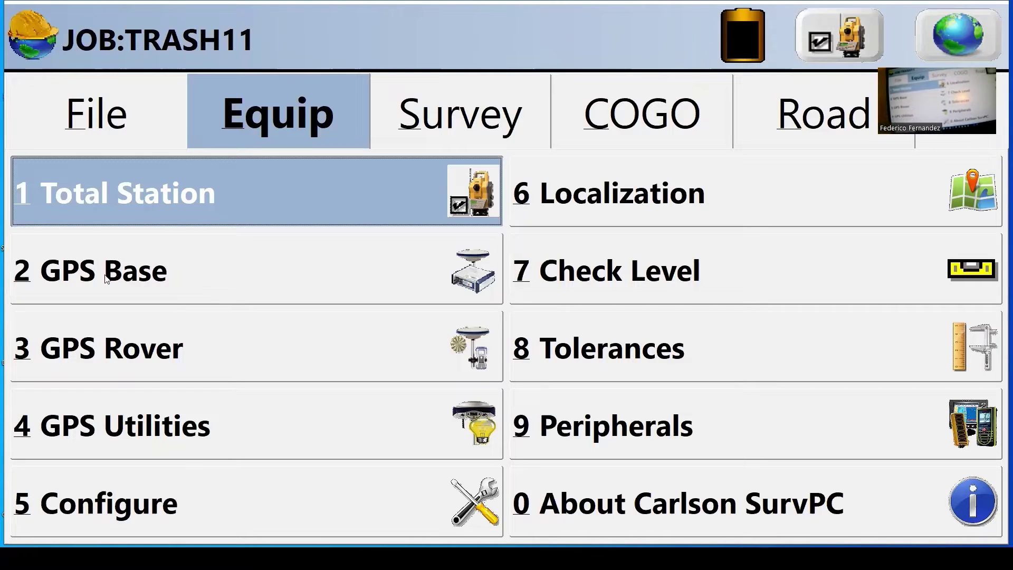
pyautogui.click(210, 199)
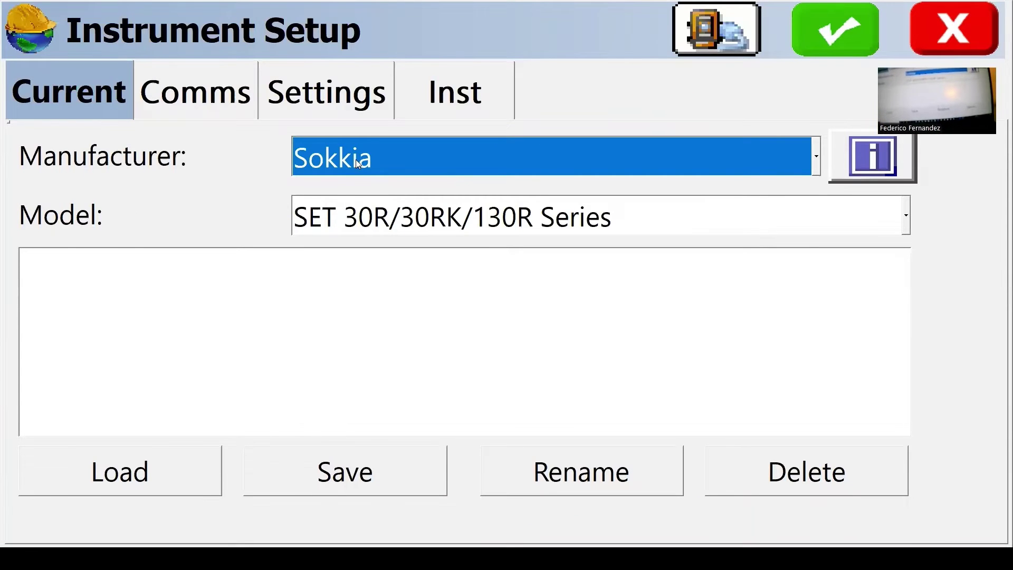
pyautogui.click(821, 164)
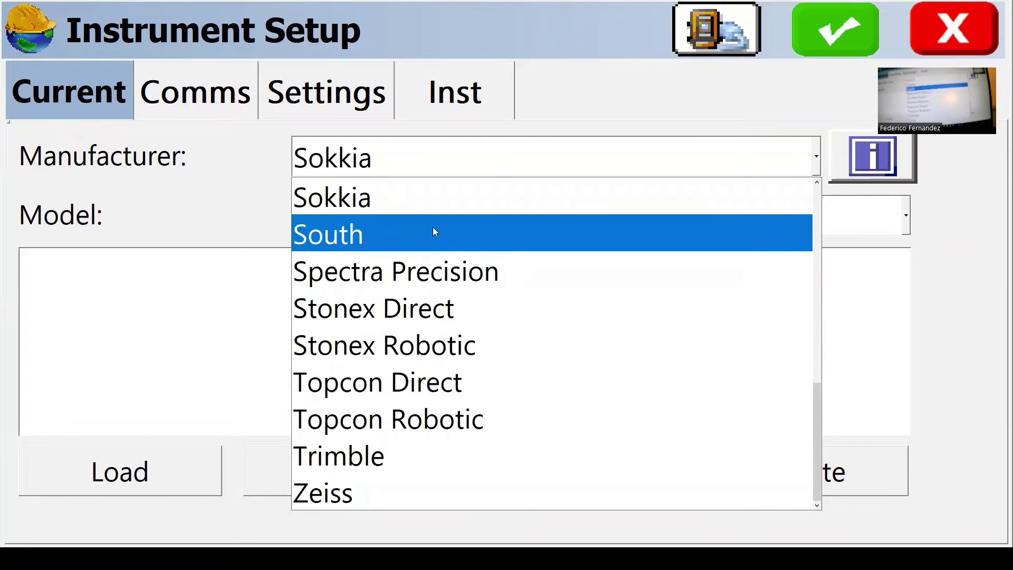
pyautogui.click(424, 204)
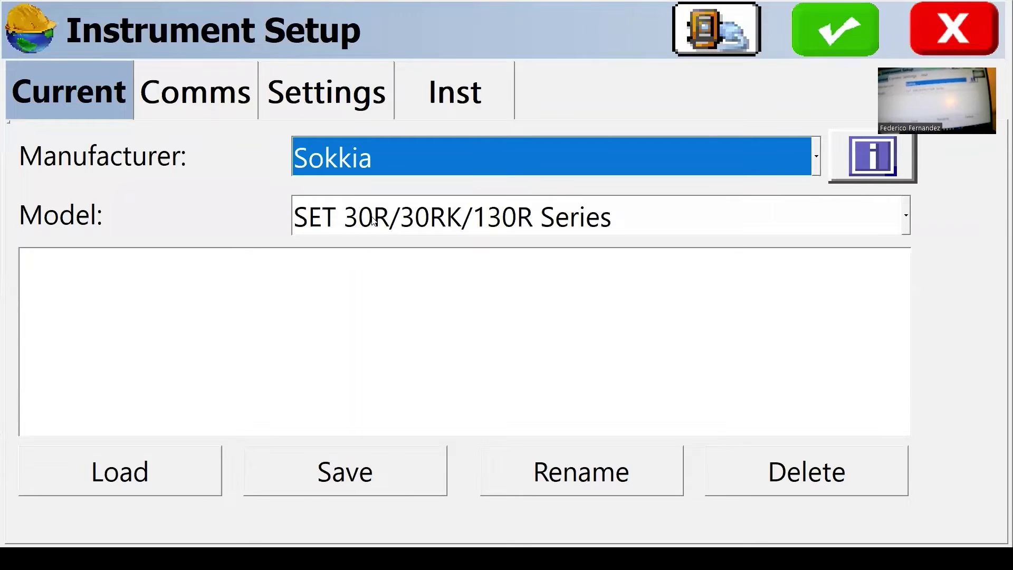
pyautogui.click(226, 102)
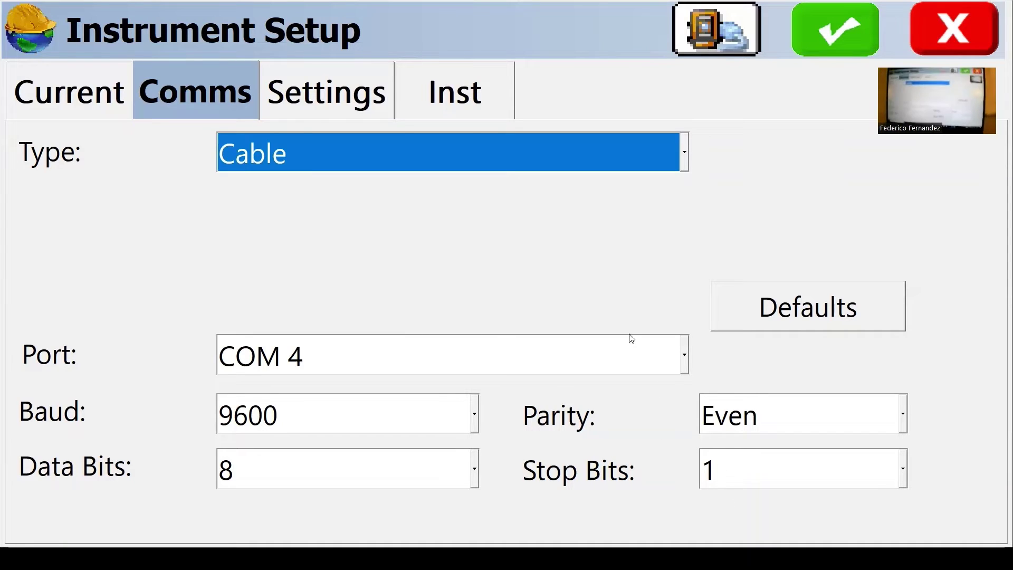
# Show the Instrument Setup Settings page with EDM mode, targets and compensator.
pyautogui.click(327, 90)
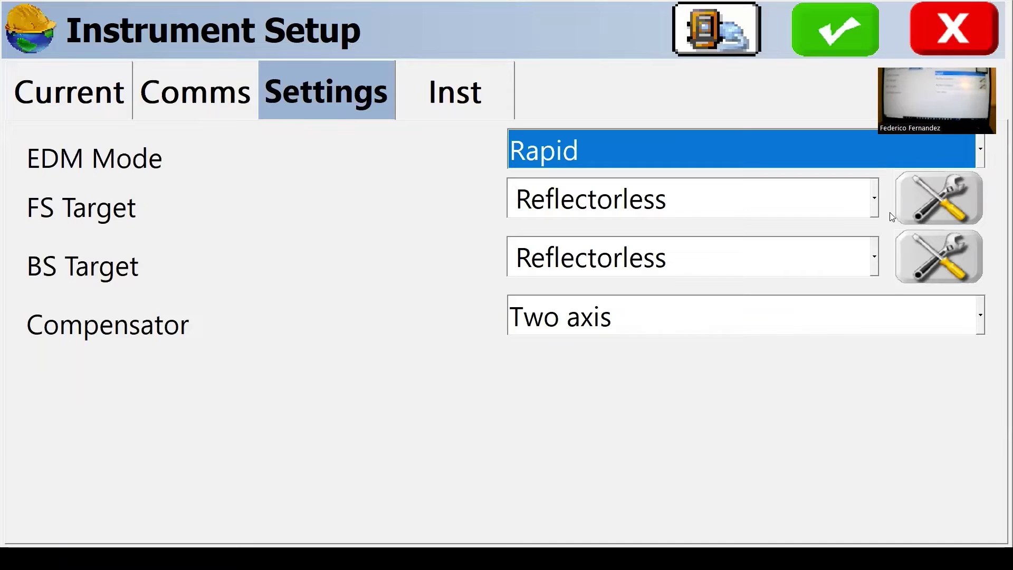
# Keep the foresight target Reflectorless and view the Inst temperature and pressure settings.
pyautogui.click(877, 201)
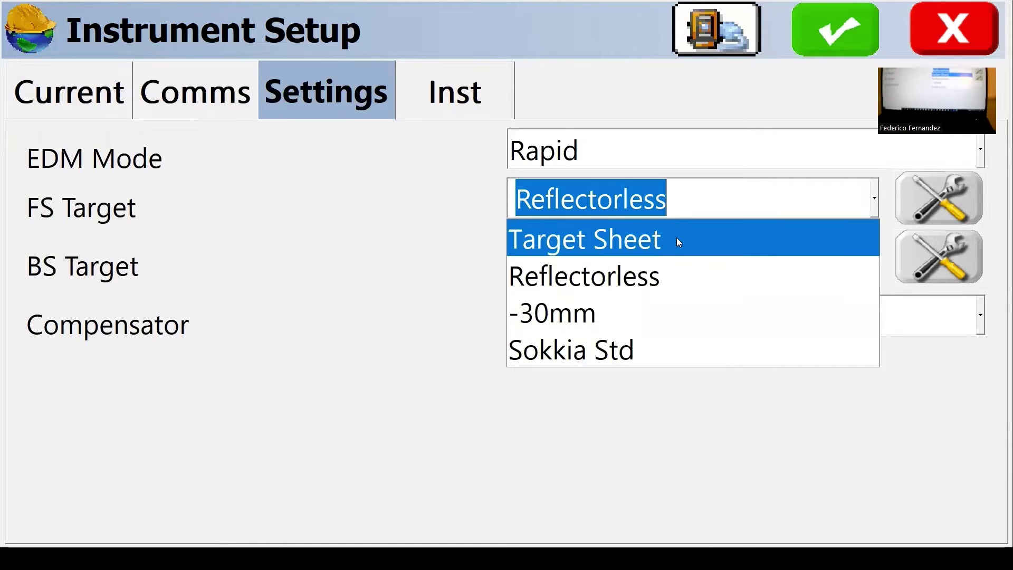
pyautogui.click(692, 205)
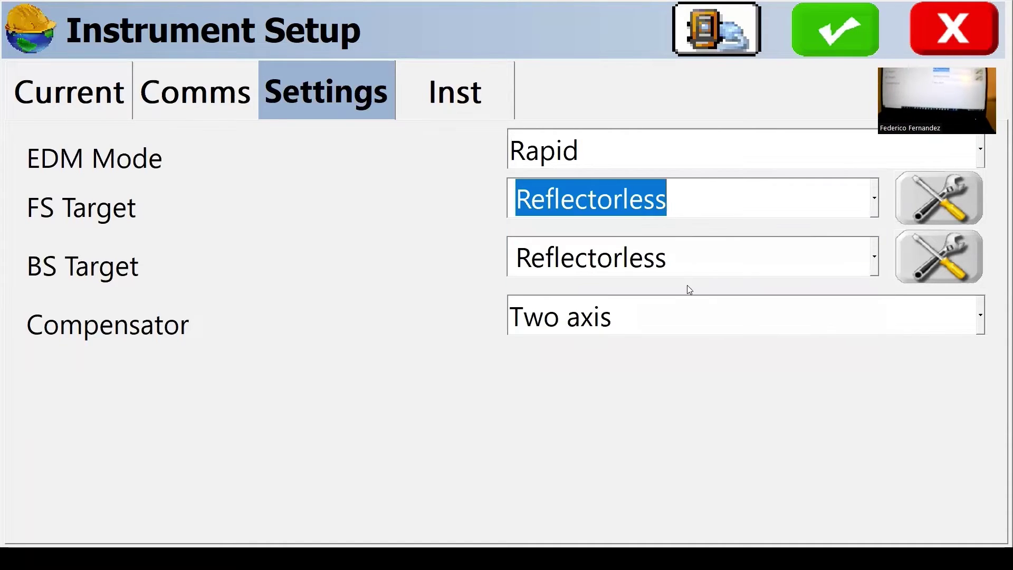
pyautogui.click(450, 98)
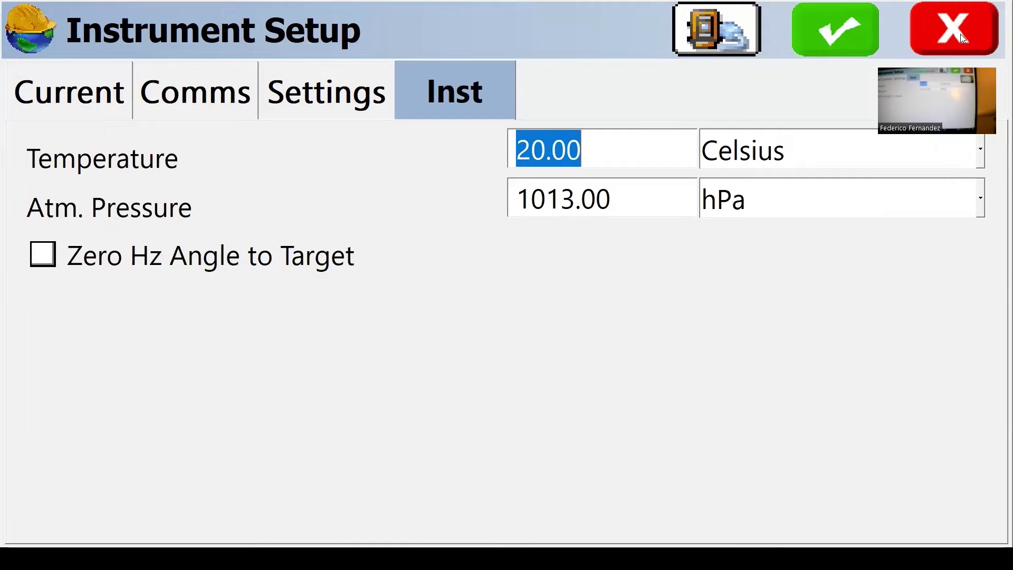
# Accept the instrument setup and begin a backsight from point 1 to point 2, staying reflectorless.
pyautogui.click(837, 37)
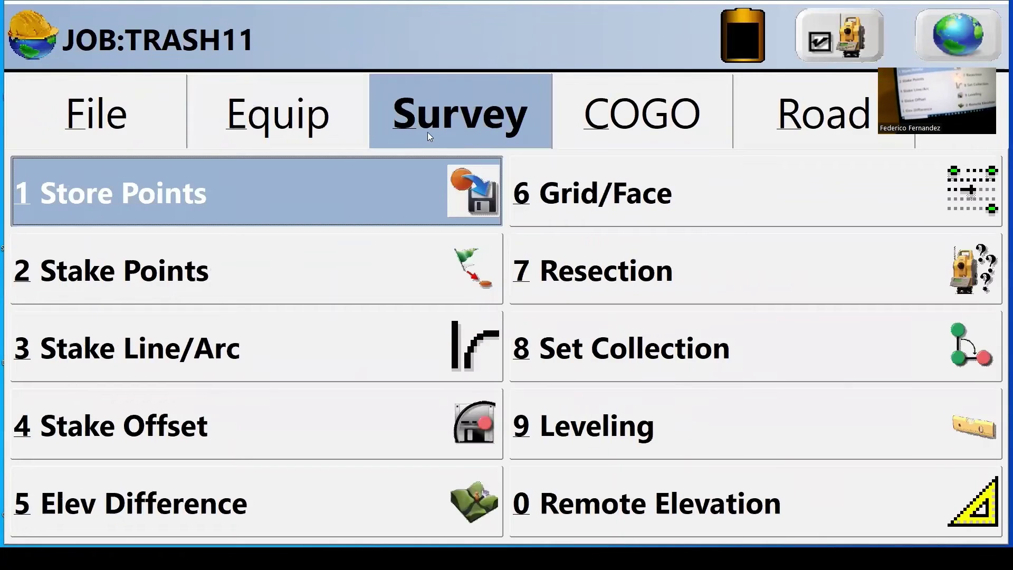
pyautogui.click(239, 209)
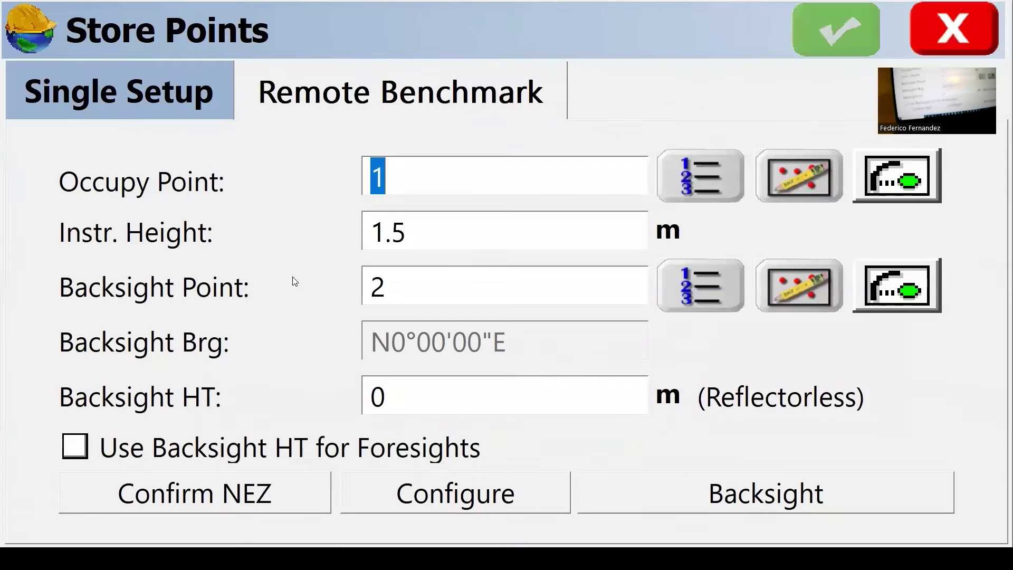
pyautogui.click(412, 161)
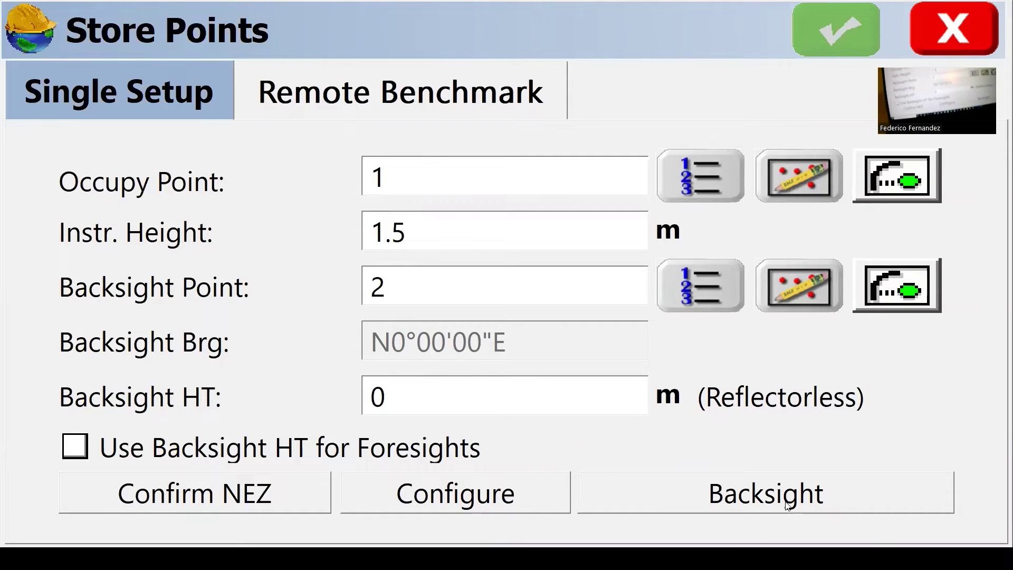
pyautogui.click(371, 218)
pyautogui.doubleClick(371, 219)
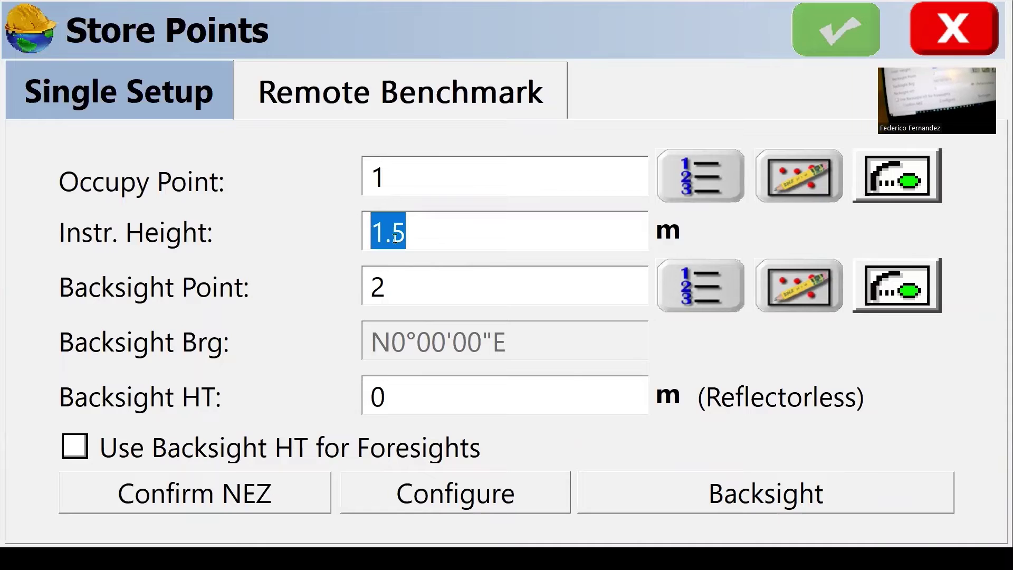
pyautogui.click(744, 504)
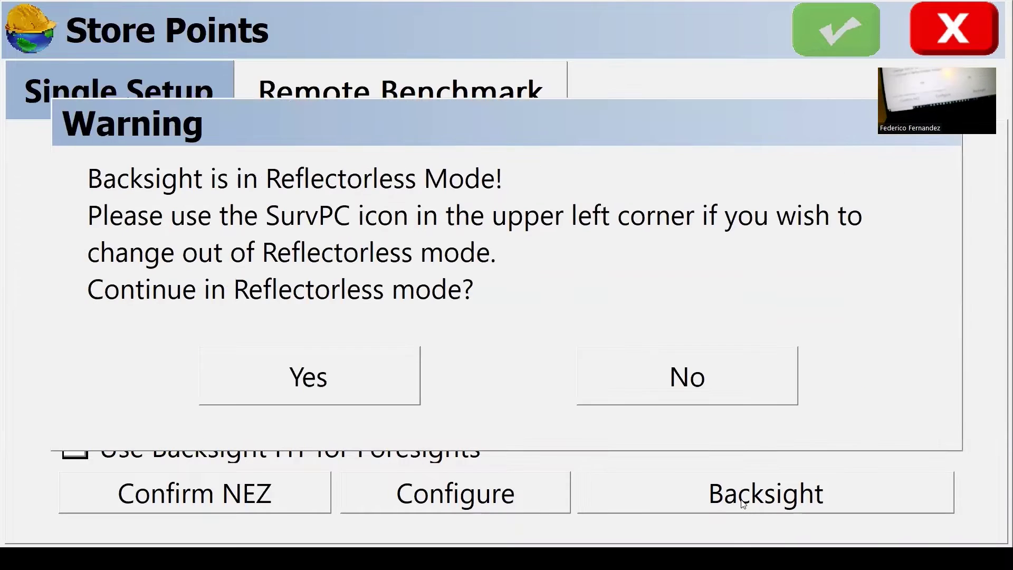
pyautogui.click(354, 401)
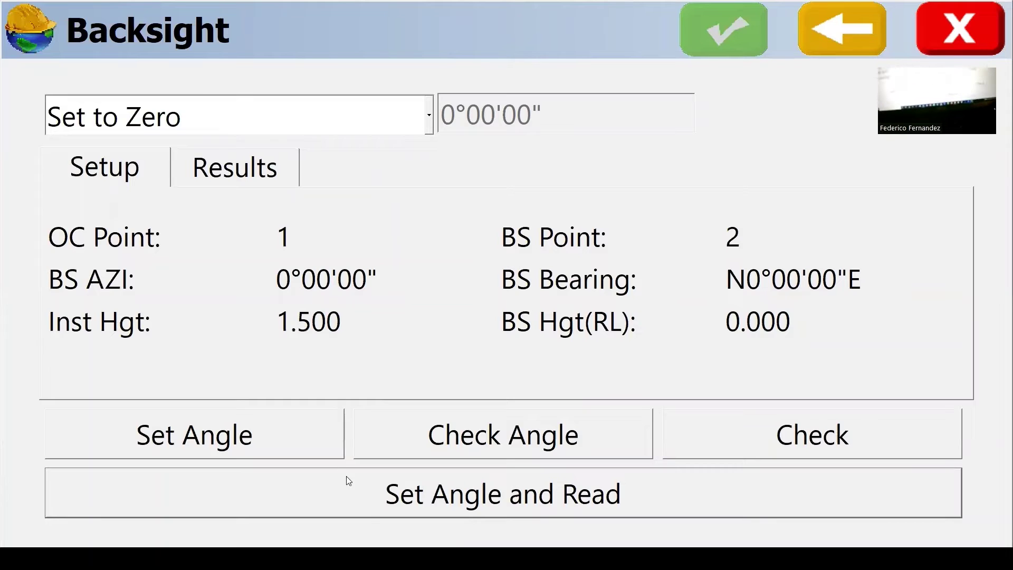
# Zero the backsight angle, read to point 2, and accept the backsight to resume storing point 3.
pyautogui.click(554, 504)
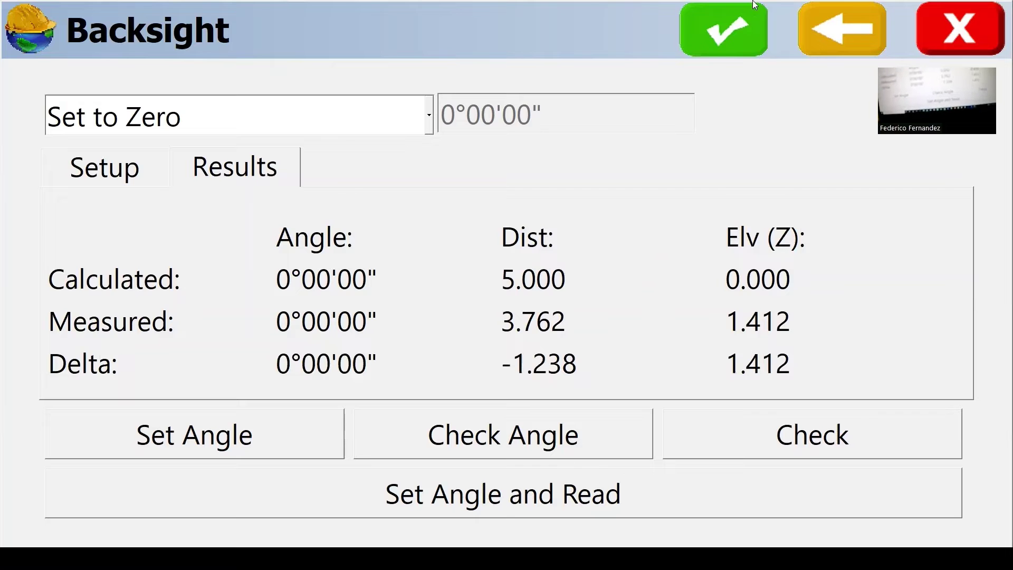
pyautogui.click(754, 7)
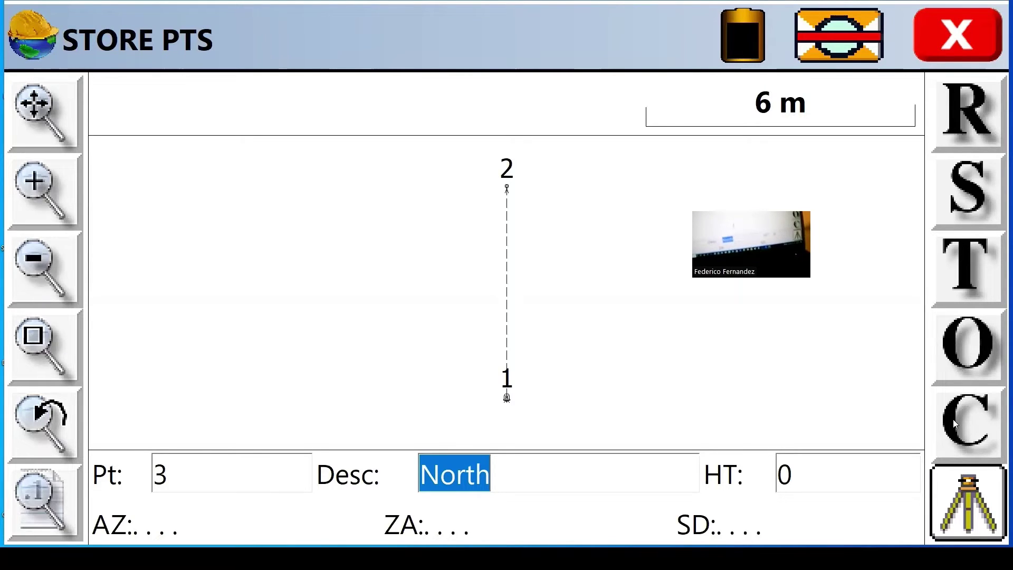
pyautogui.click(966, 507)
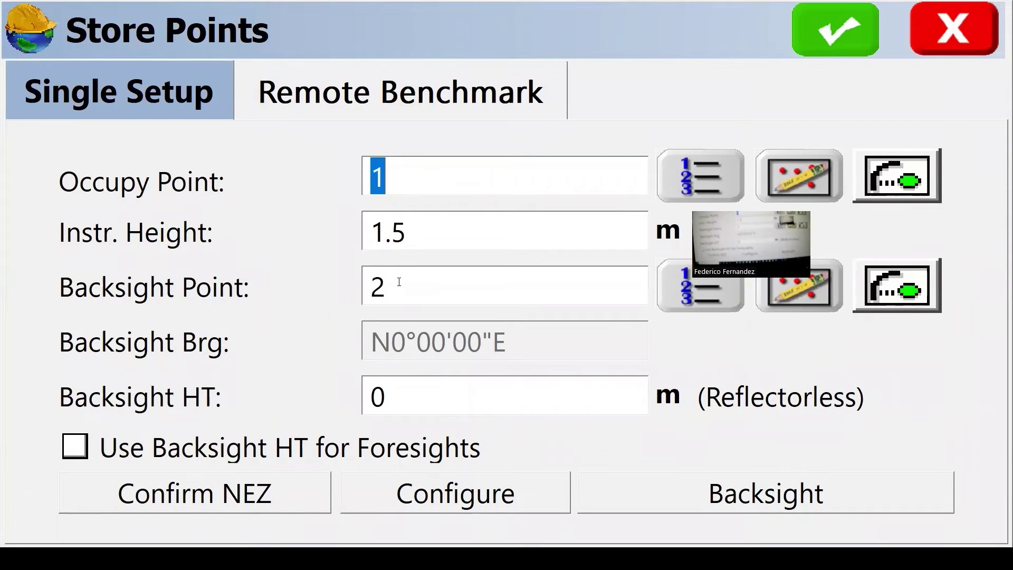
pyautogui.click(959, 40)
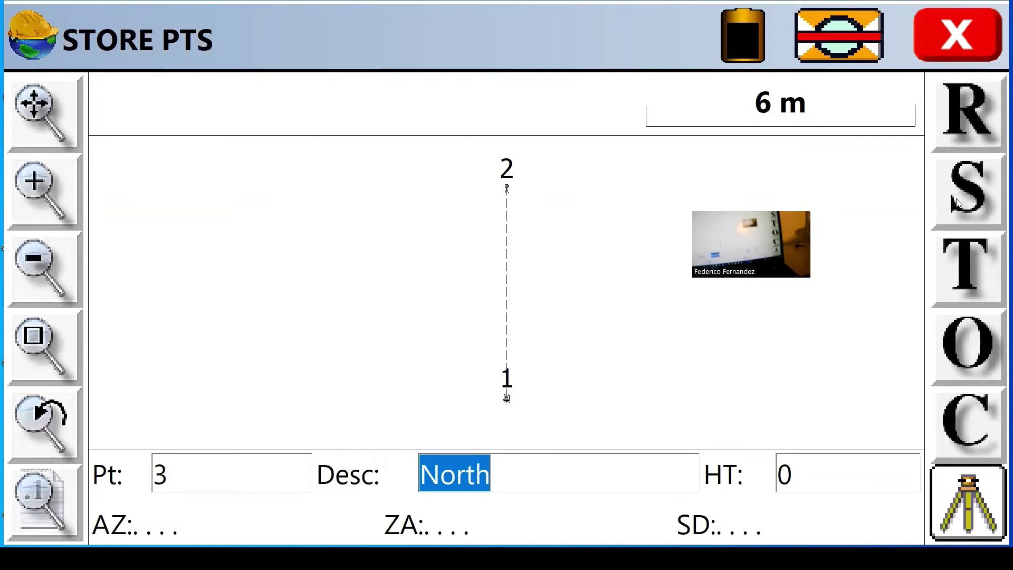
# Exit Store Points and browse the File and Equip functions before returning to Survey.
pyautogui.click(977, 44)
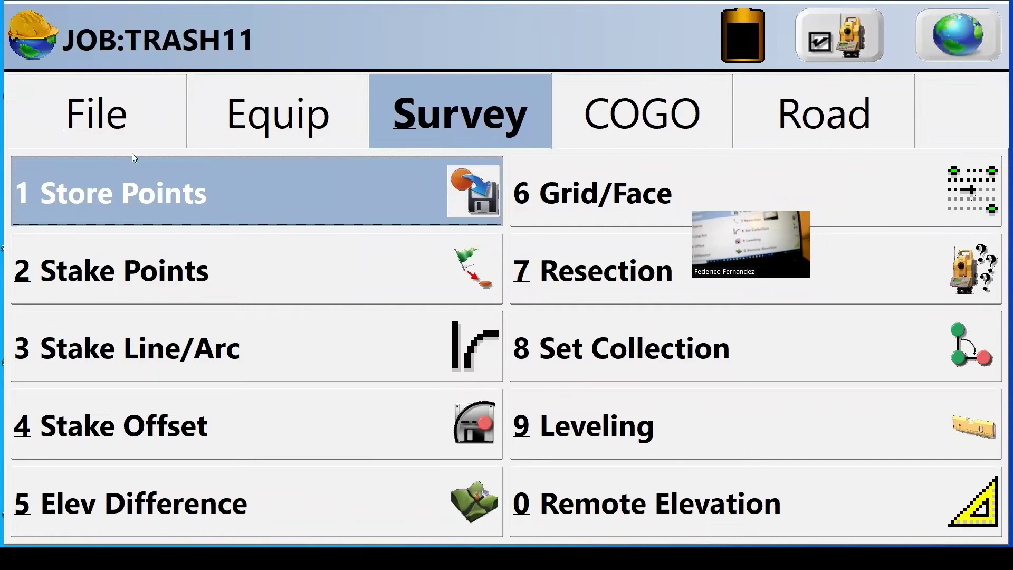
pyautogui.click(99, 125)
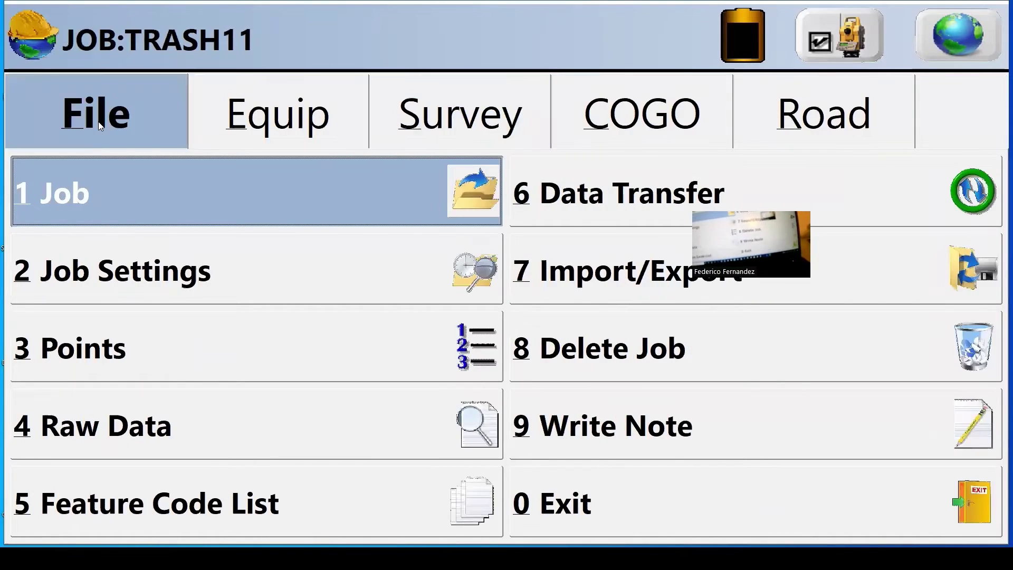
pyautogui.click(250, 134)
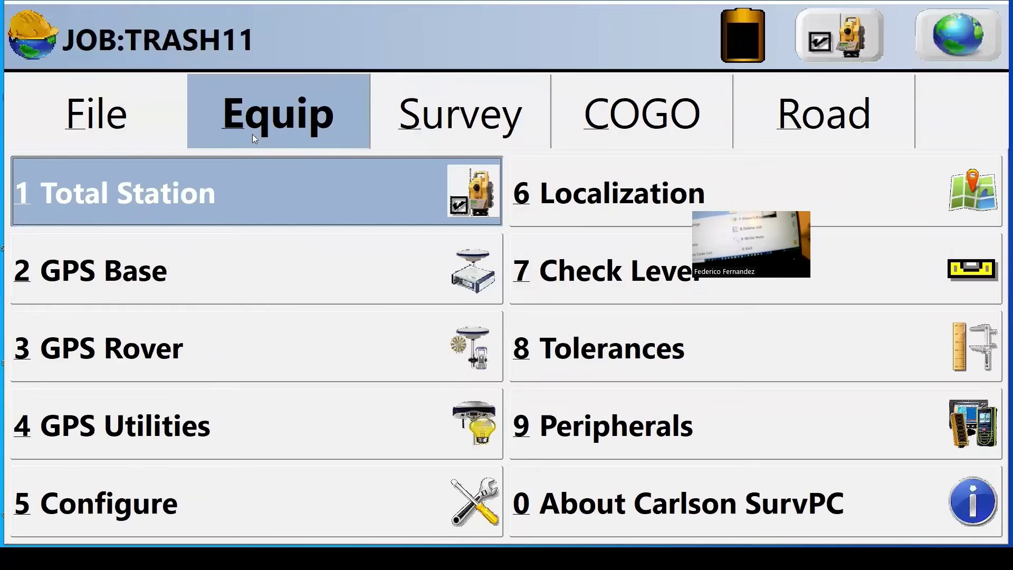
pyautogui.click(462, 120)
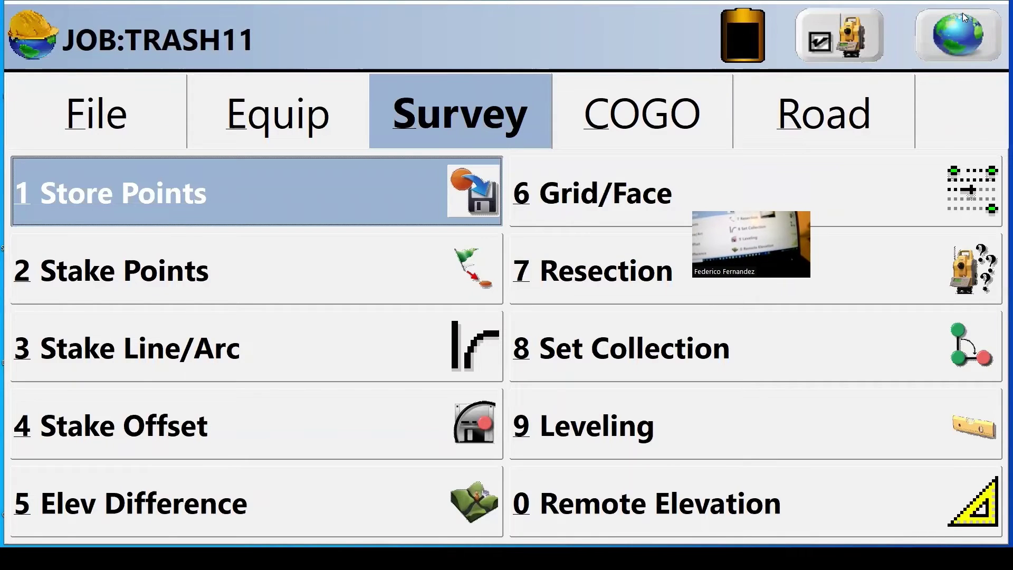
# Open the job's Map View and look through the COGO and DRAW menus.
pyautogui.click(964, 39)
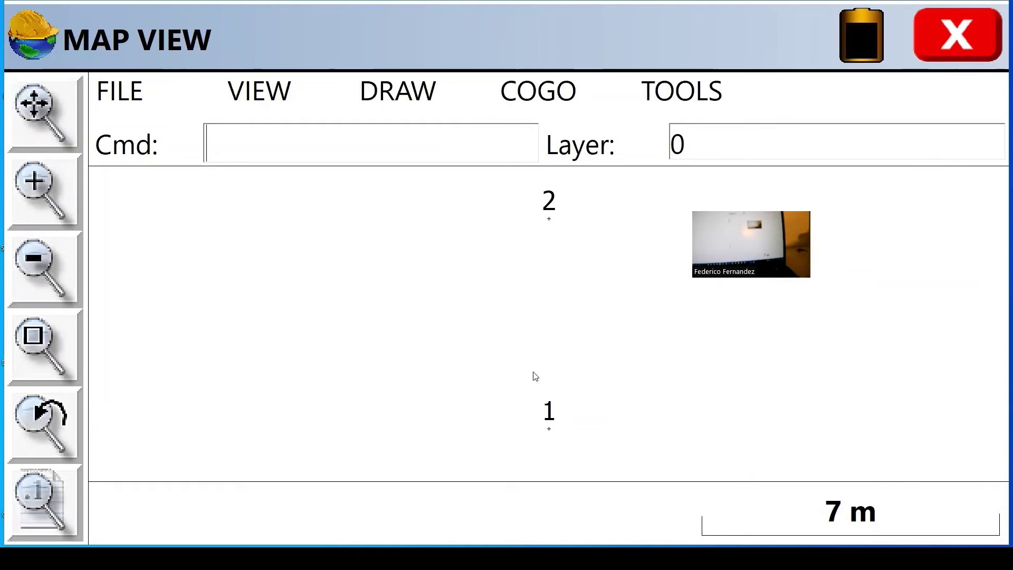
pyautogui.click(514, 100)
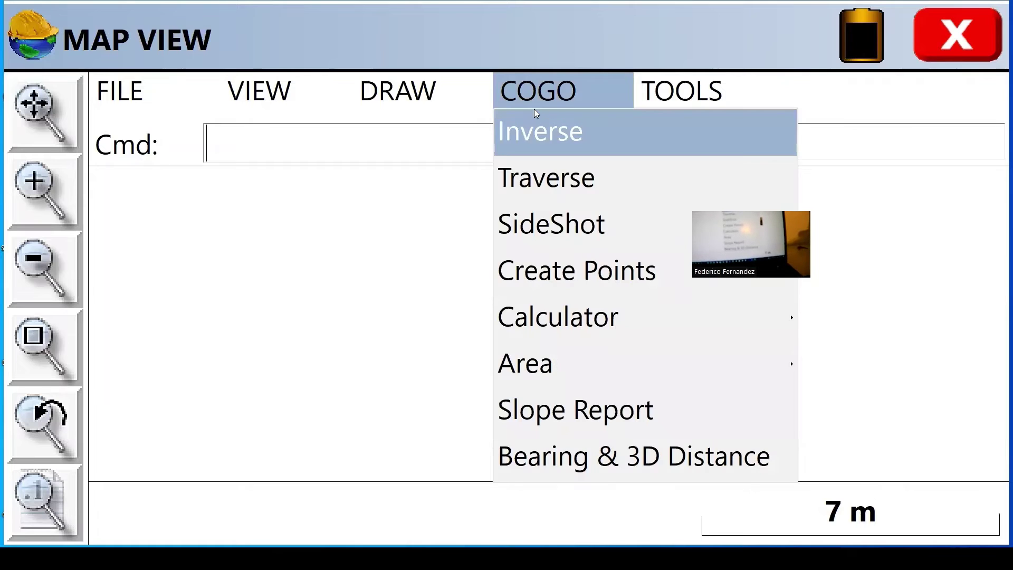
pyautogui.click(441, 95)
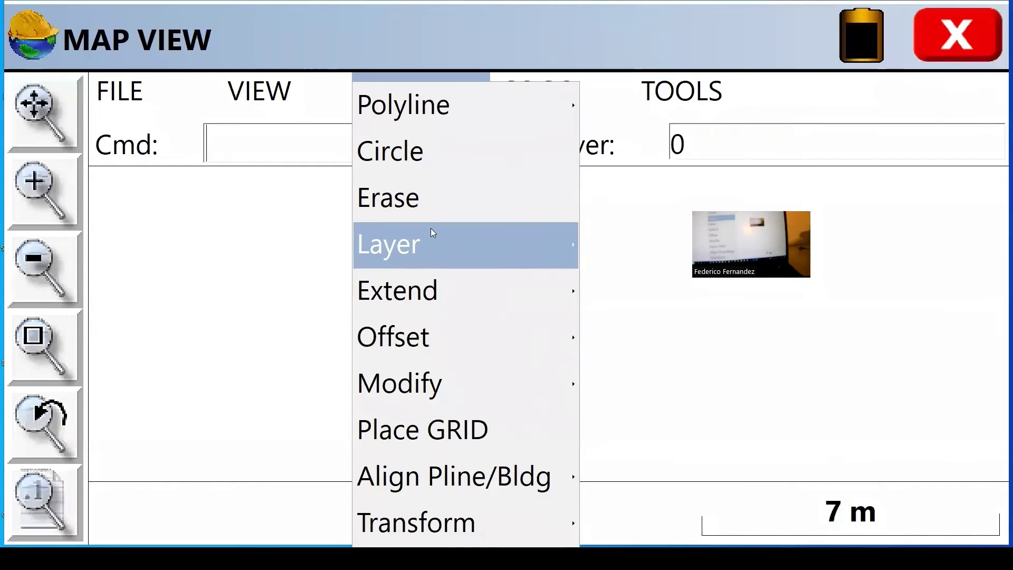
# Place a grid, turned On with cell size 1, over points 1 and 2.
pyautogui.click(425, 428)
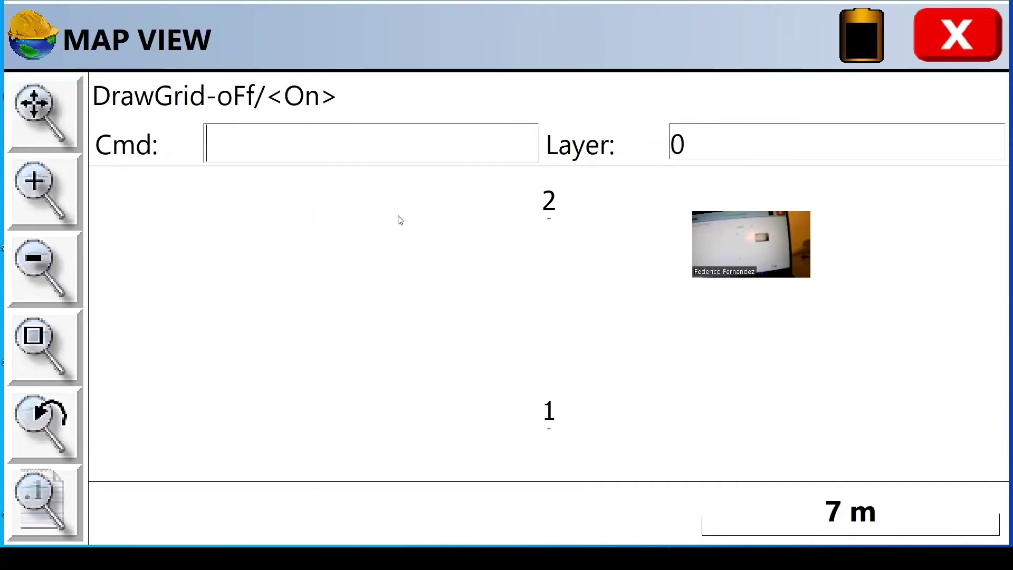
pyautogui.write('o')
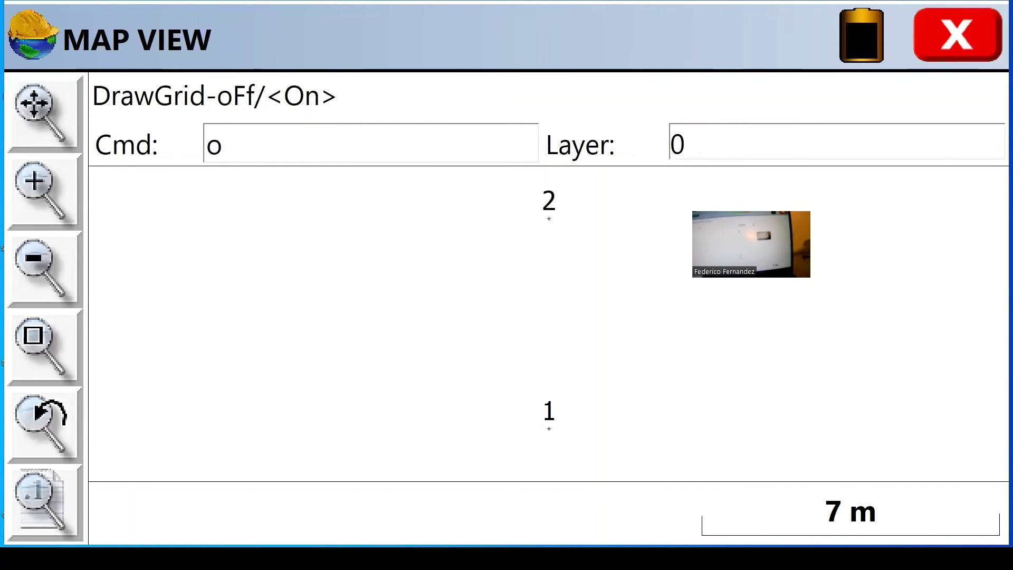
pyautogui.write('n')
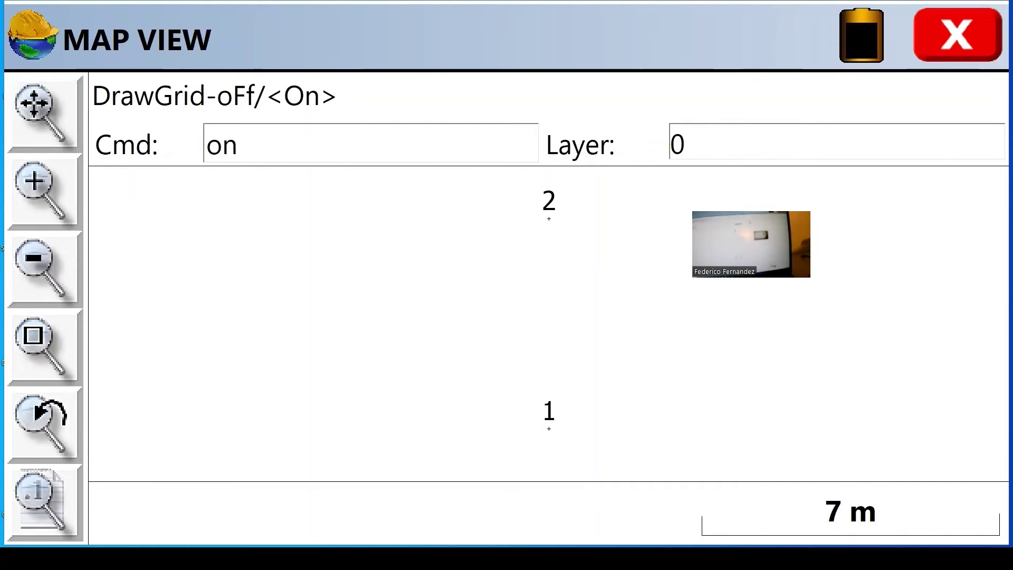
pyautogui.press('Return')
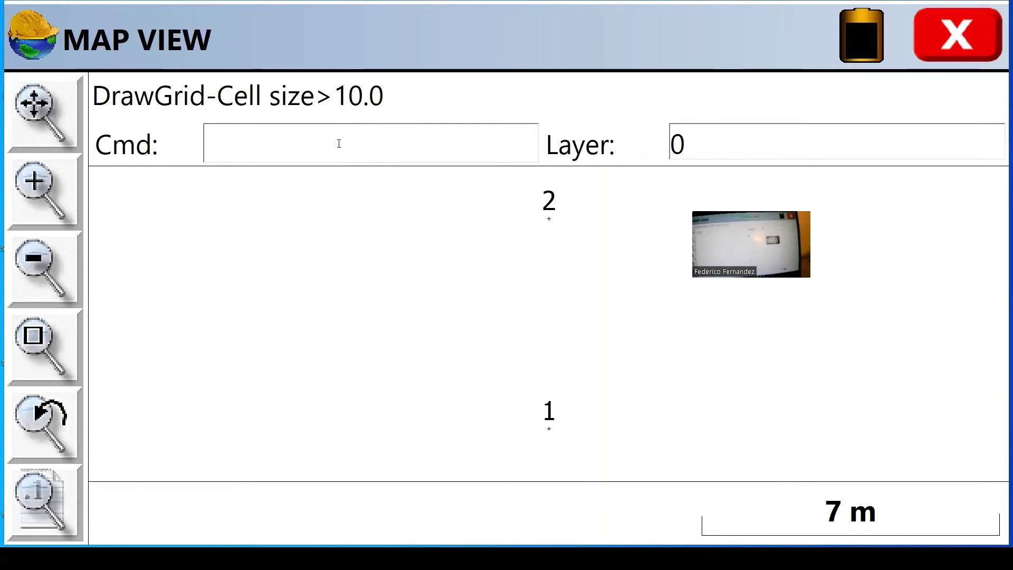
pyautogui.write('1')
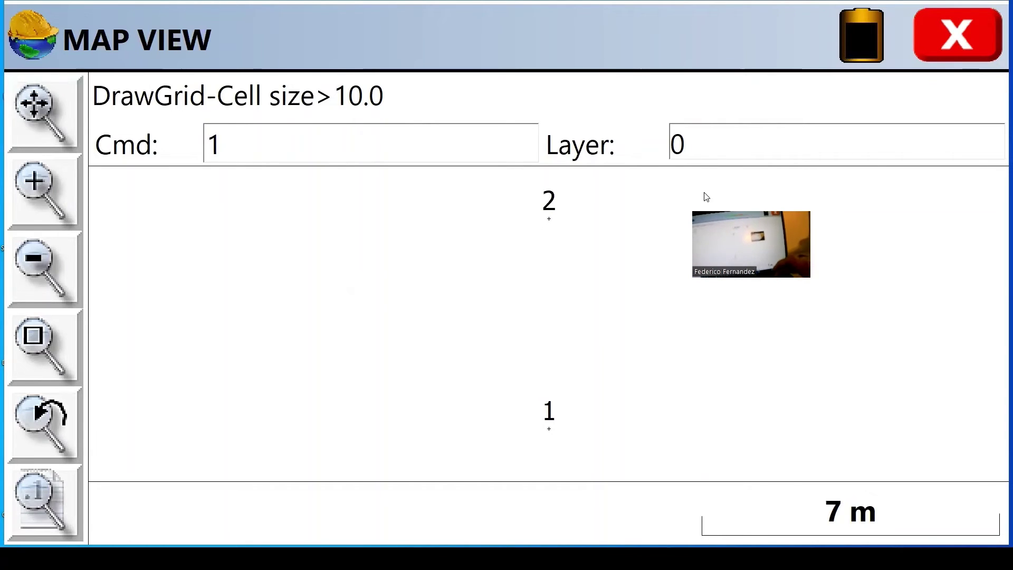
pyautogui.press('Return')
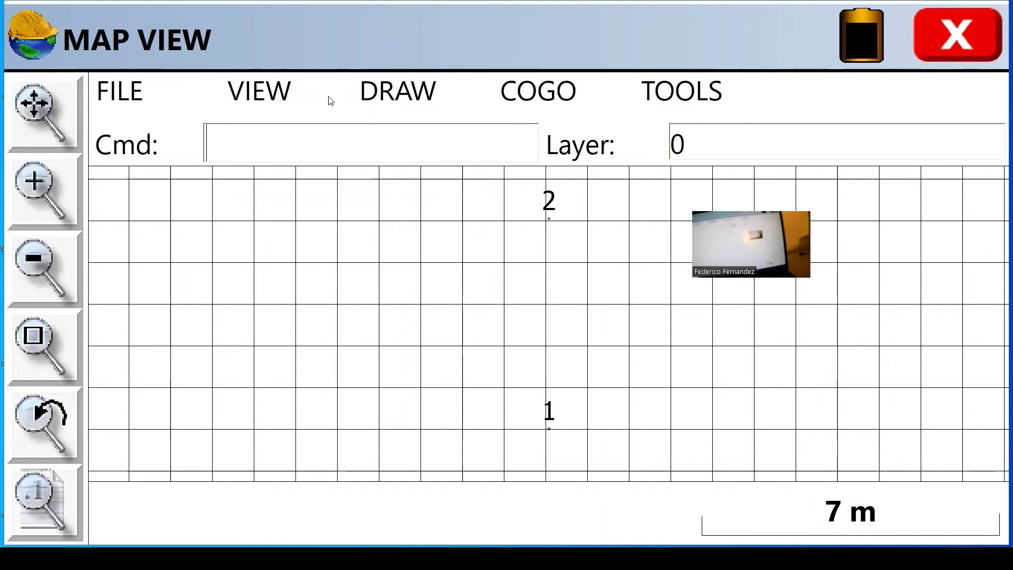
# Open View Options from the map's VIEW menu.
pyautogui.click(285, 86)
pyautogui.click(286, 86)
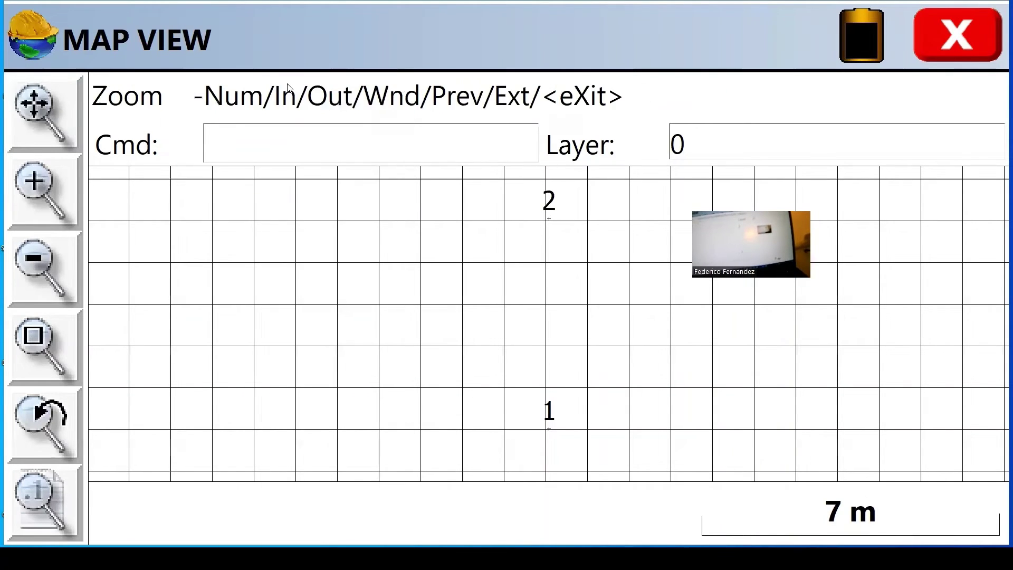
pyautogui.click(288, 86)
pyautogui.click(274, 198)
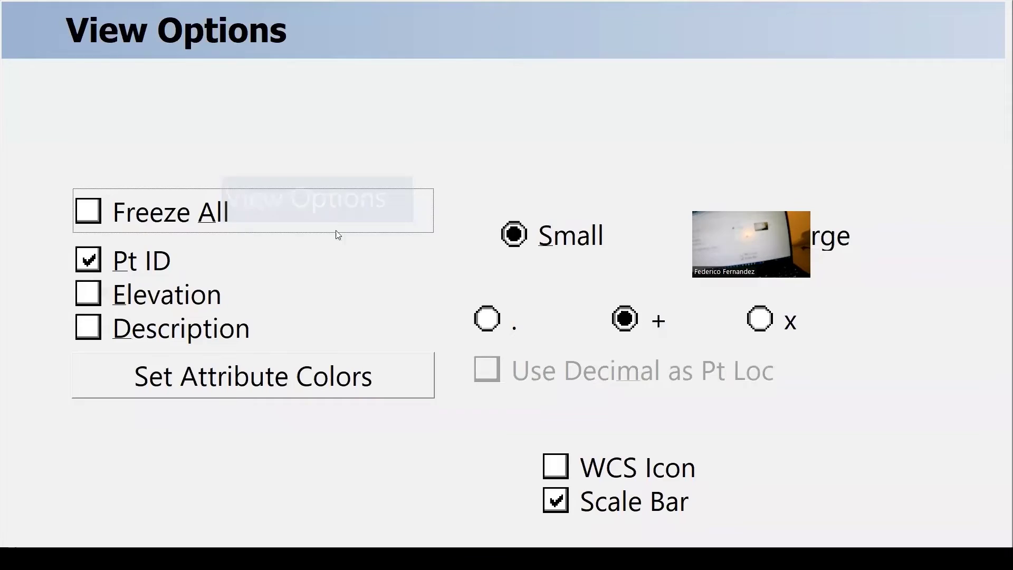
# Turn off the scale bar and keep point labels showing IDs only, without elevation or description.
pyautogui.click(556, 501)
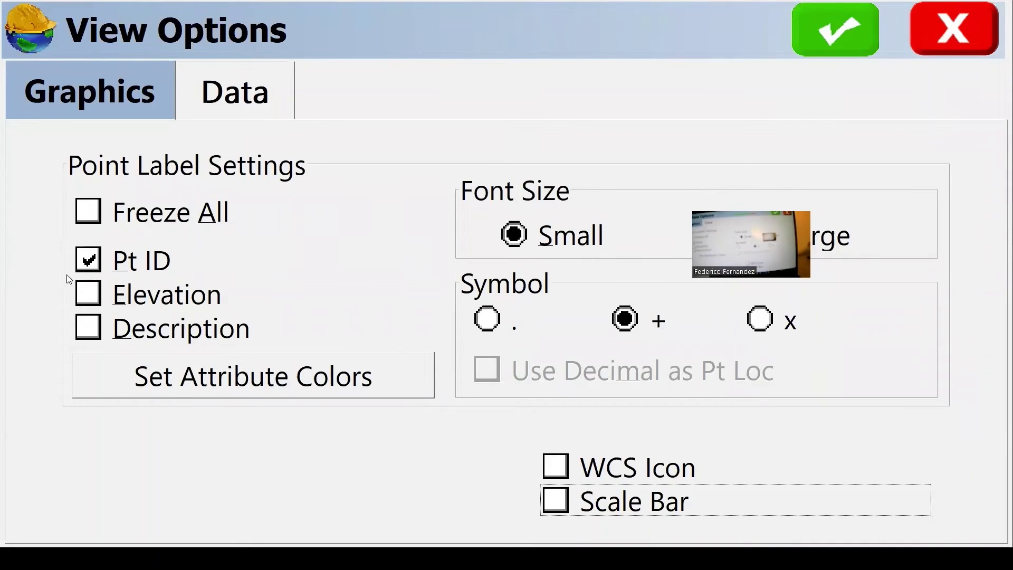
pyautogui.click(76, 292)
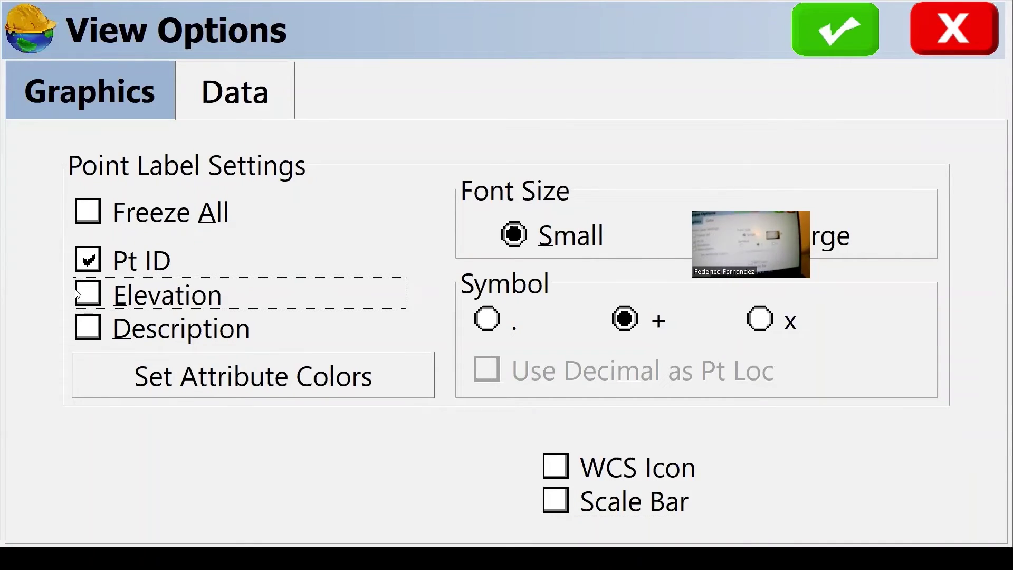
pyautogui.click(91, 325)
pyautogui.click(91, 298)
pyautogui.click(91, 323)
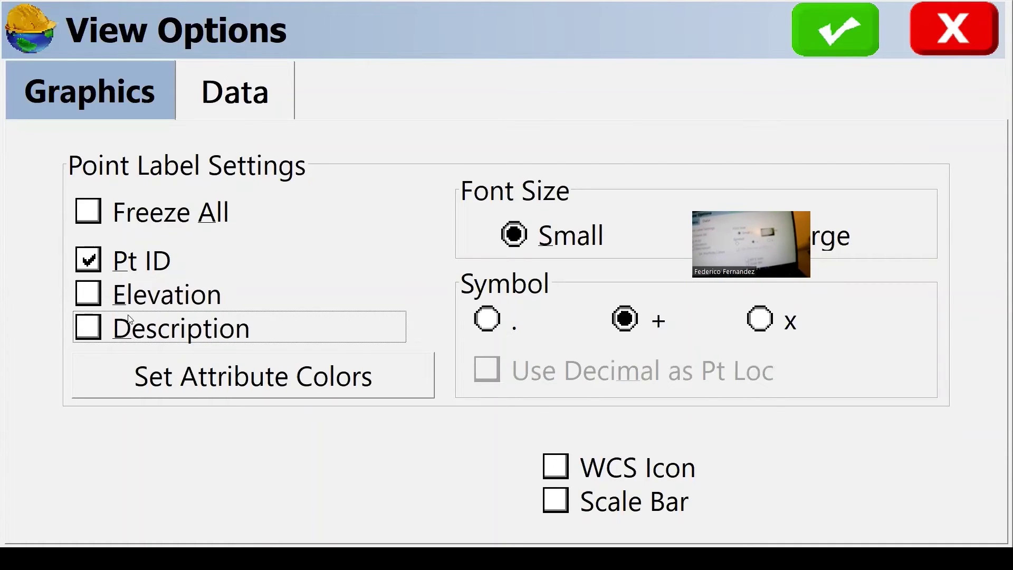
pyautogui.press('Return')
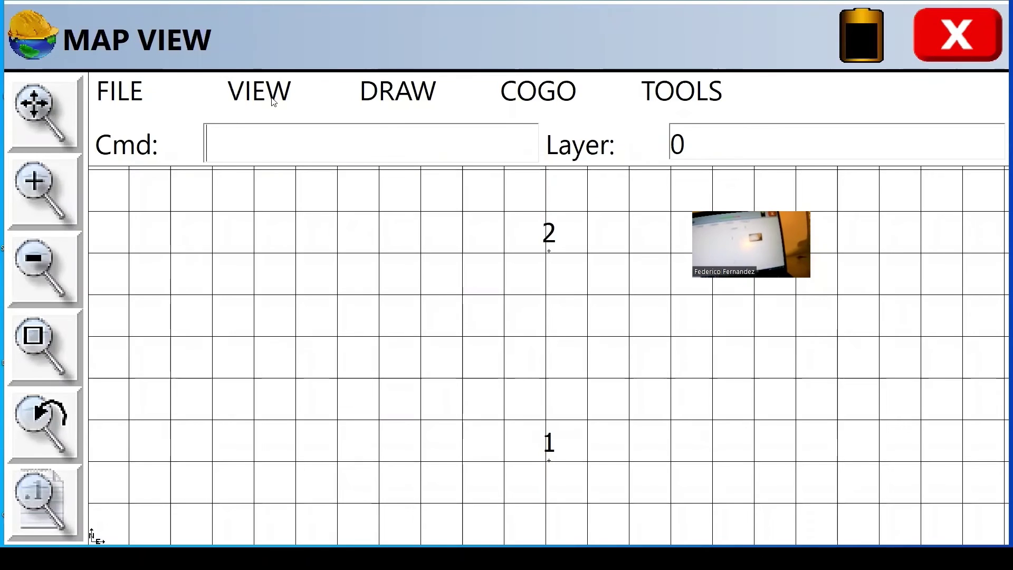
pyautogui.click(119, 93)
pyautogui.moveTo(118, 88)
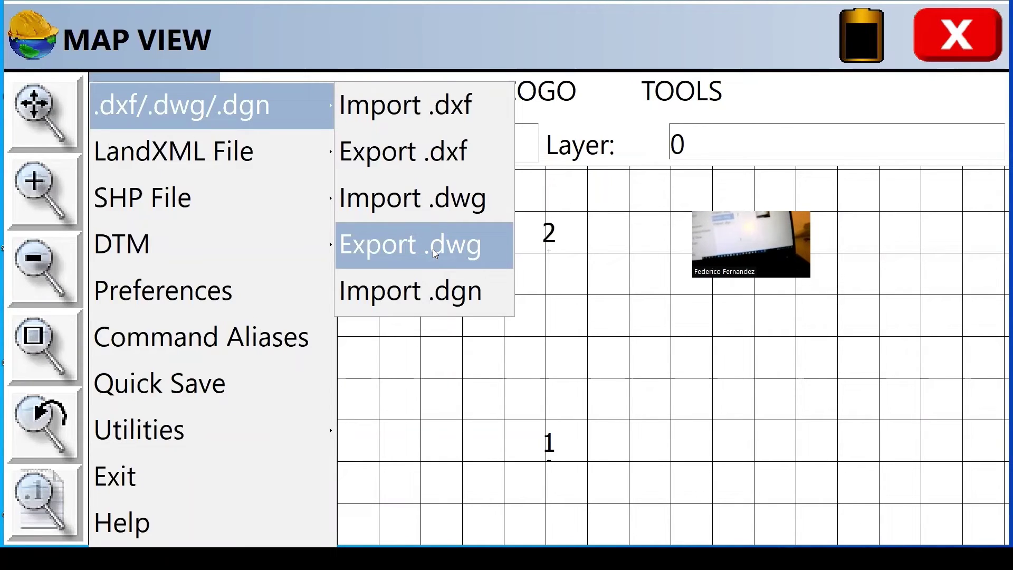
pyautogui.click(296, 47)
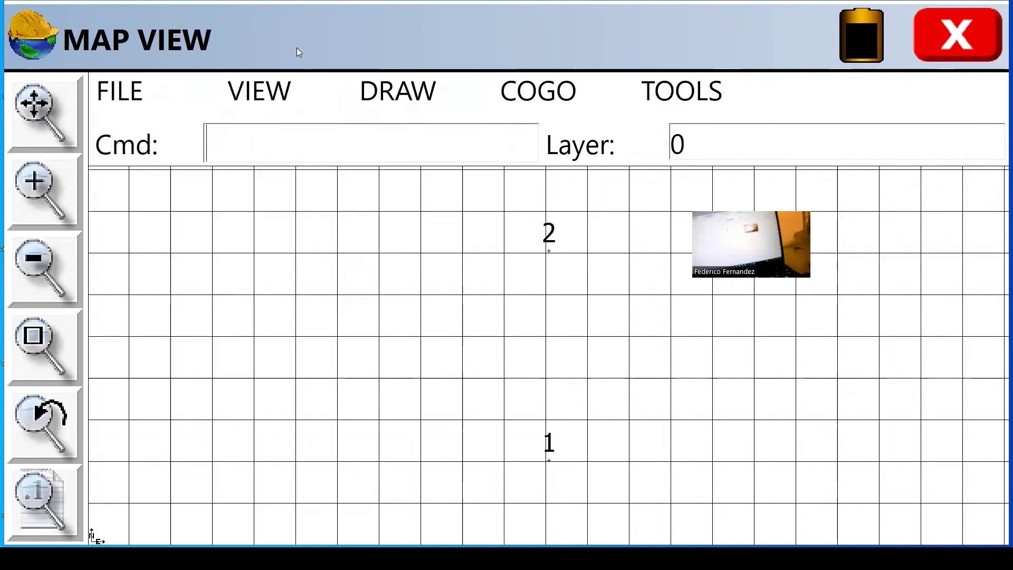
# Browse the DRAW menu's Modify and Transform lists, then dismiss it without choosing a command.
pyautogui.click(411, 98)
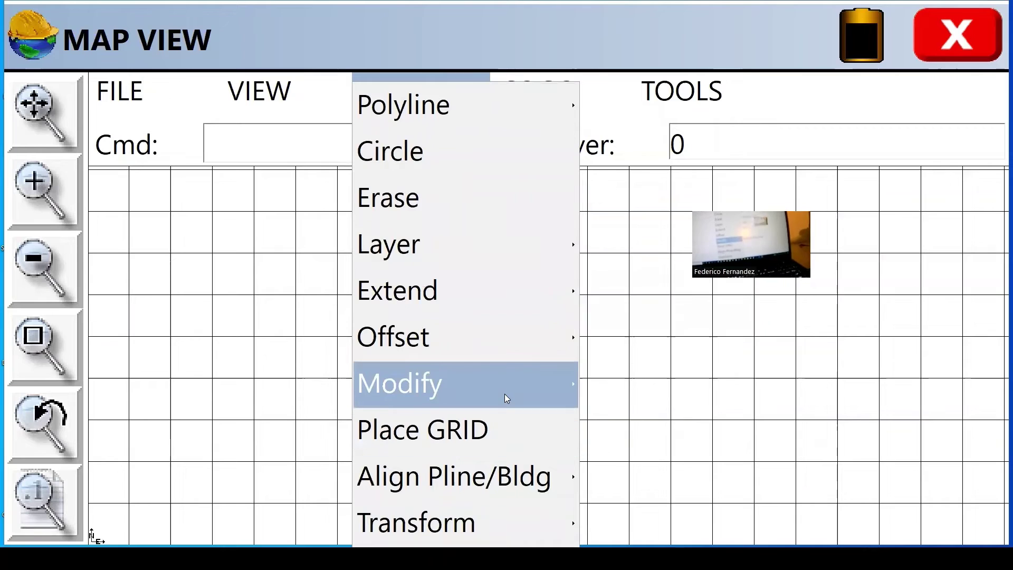
pyautogui.moveTo(506, 394)
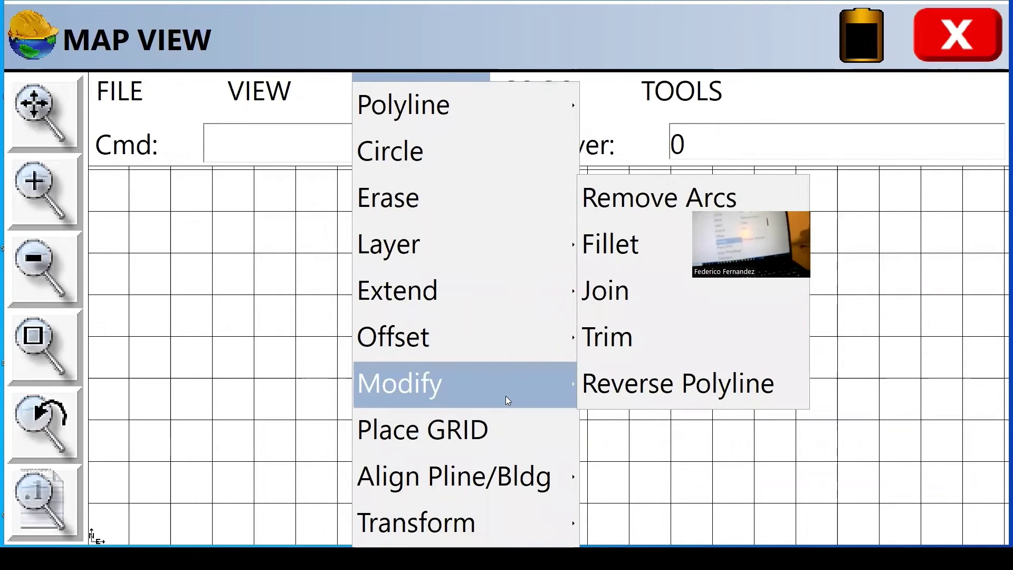
pyautogui.moveTo(471, 535)
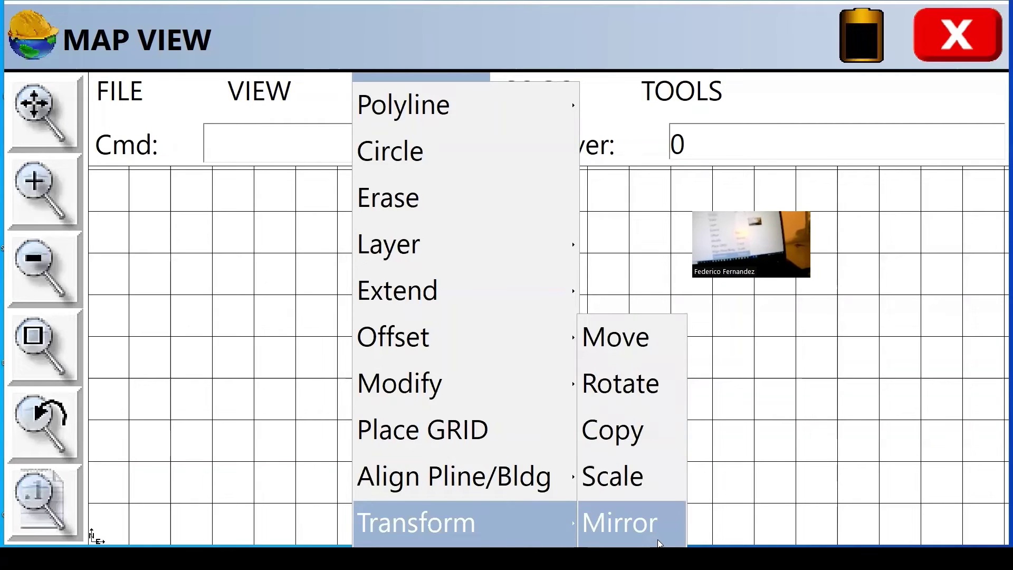
pyautogui.click(863, 498)
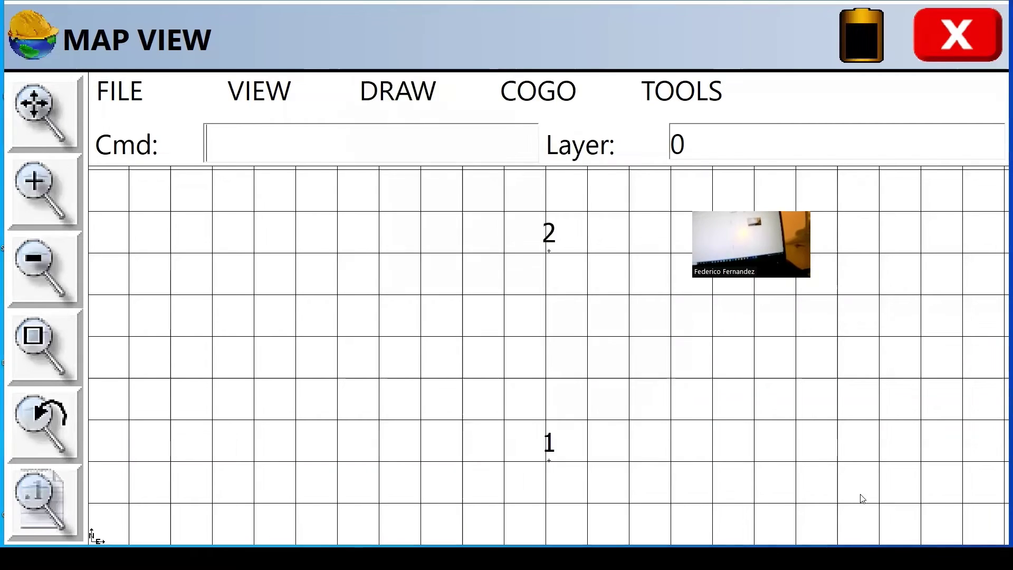
# Close the map, review the stored points list, and reopen Store Points for point 3.
pyautogui.click(970, 41)
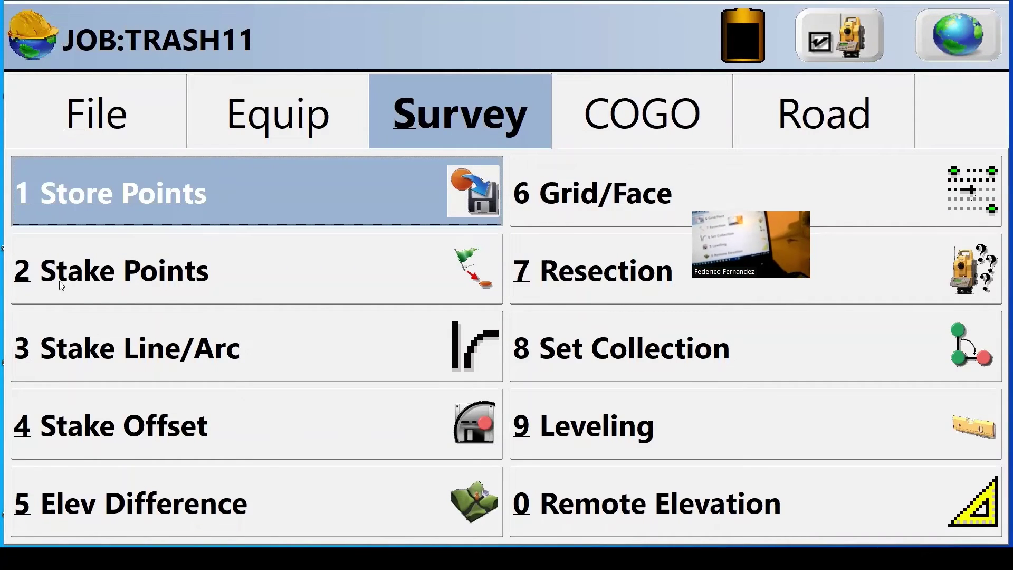
pyautogui.click(116, 132)
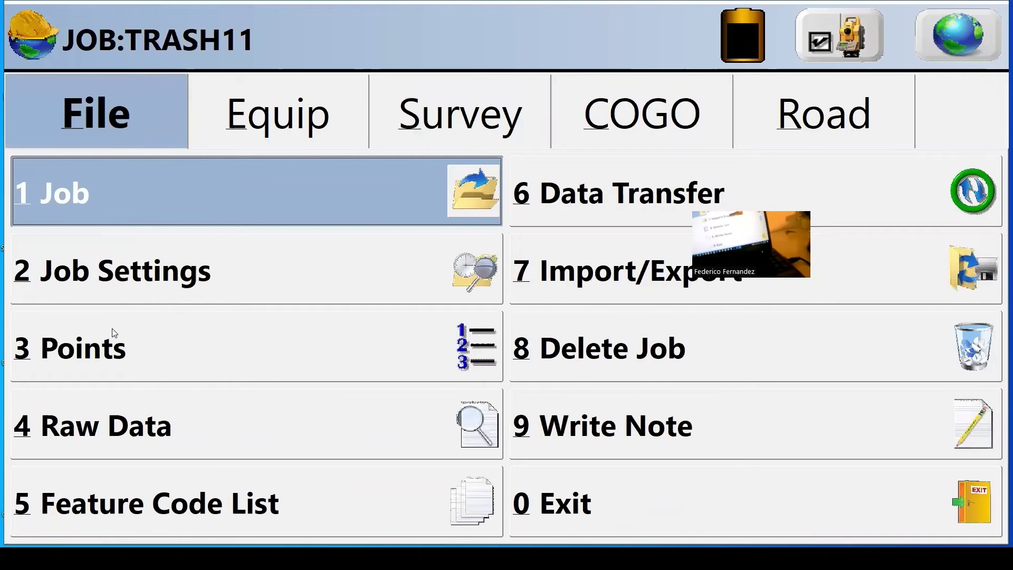
pyautogui.click(122, 364)
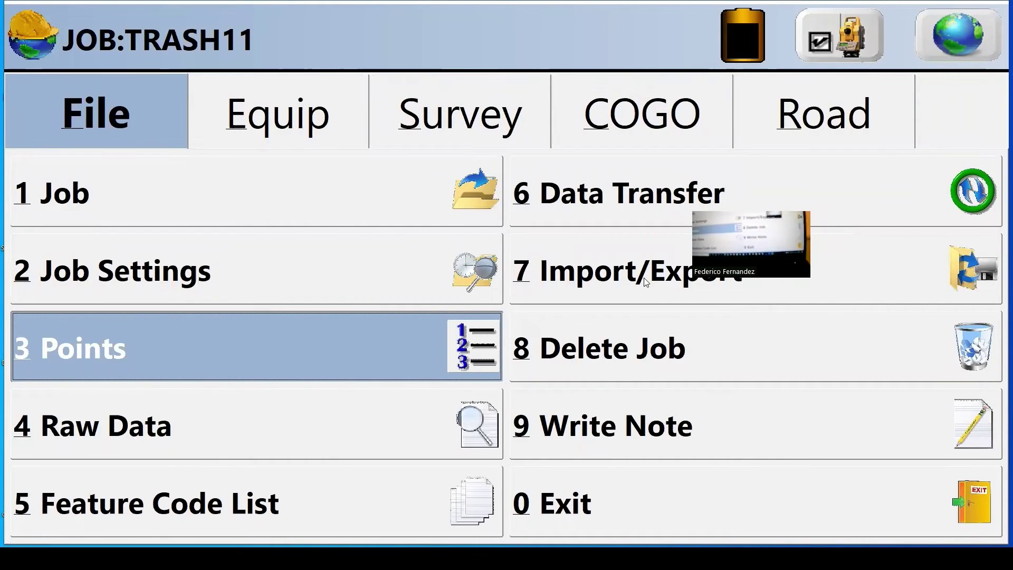
pyautogui.click(466, 118)
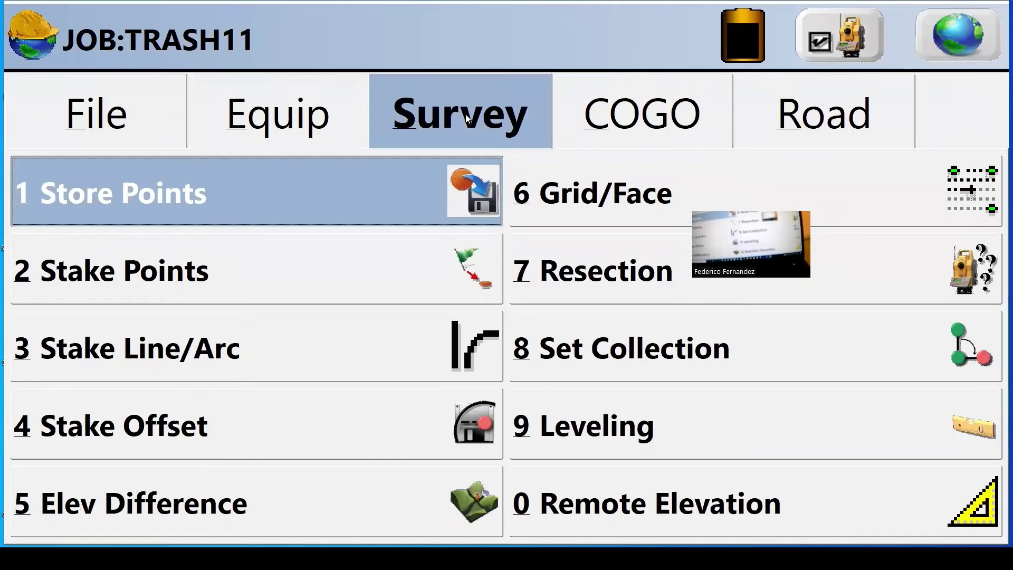
pyautogui.click(181, 188)
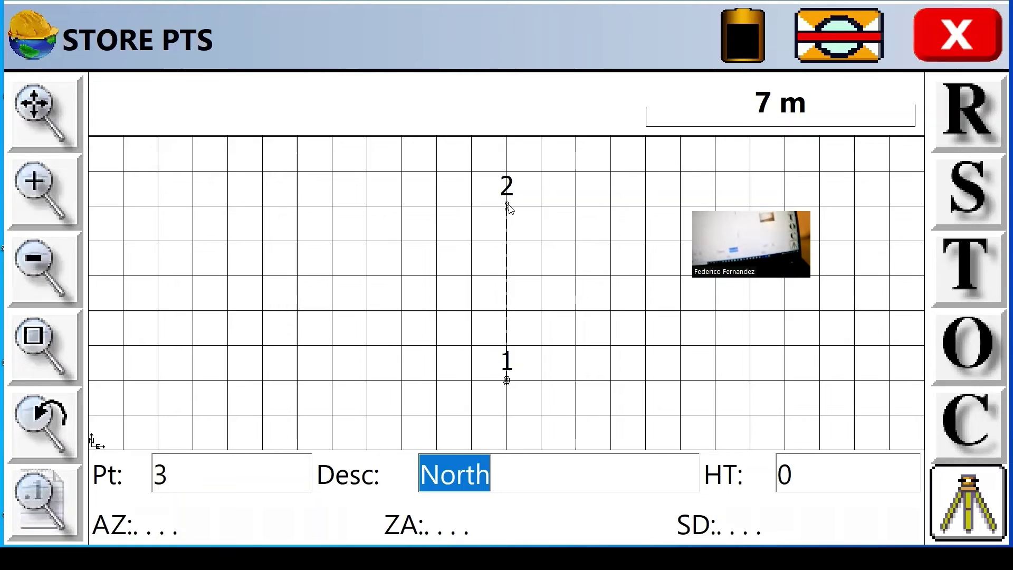
# Scroll the Surveying Project PDF down to Deliverables and back up to the top.
pyautogui.hotkey('alt', 'Tab')
pyautogui.scroll(-2, 556, 346)
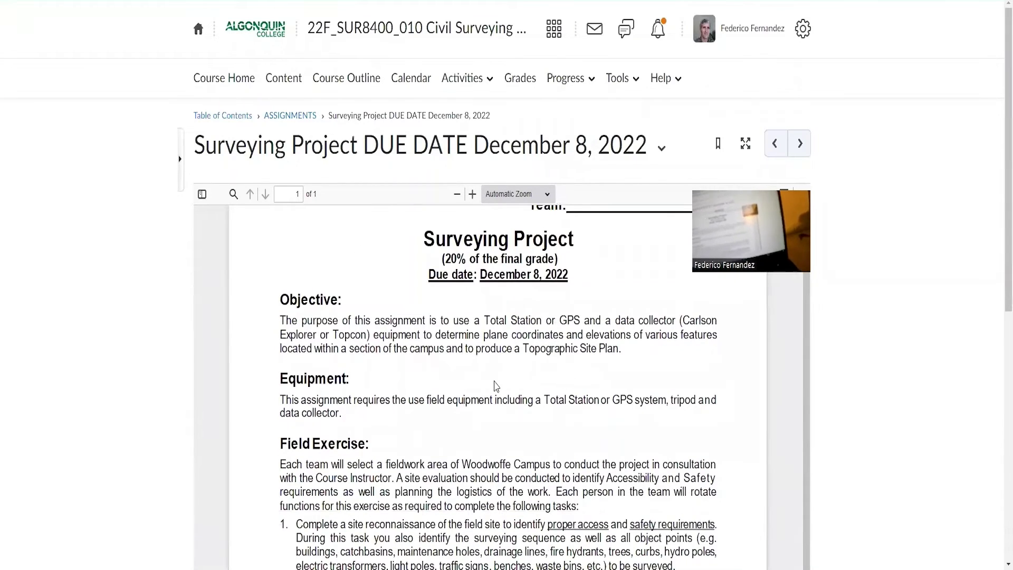
pyautogui.scroll(-5, 489, 391)
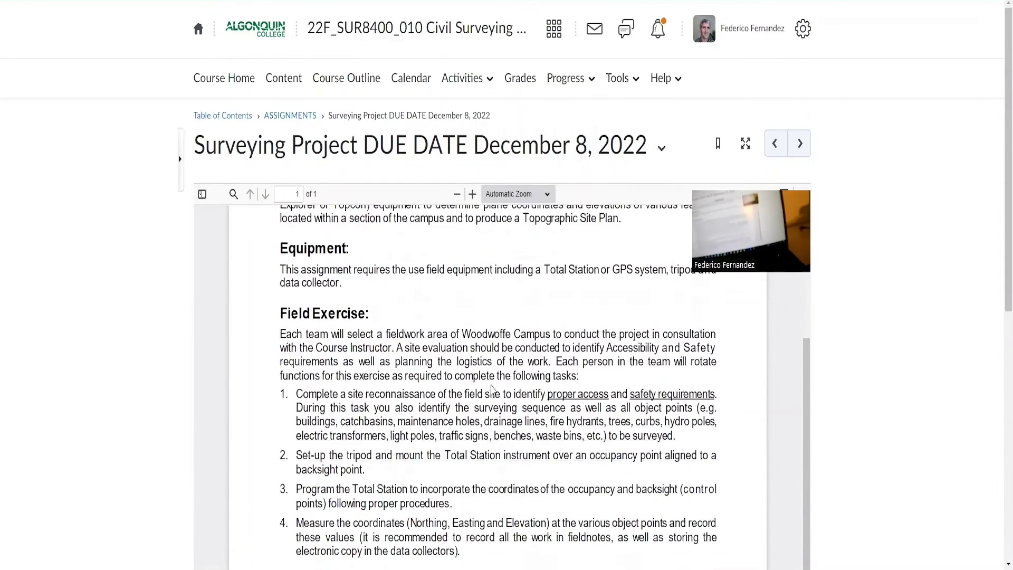
pyautogui.scroll(-4, 495, 388)
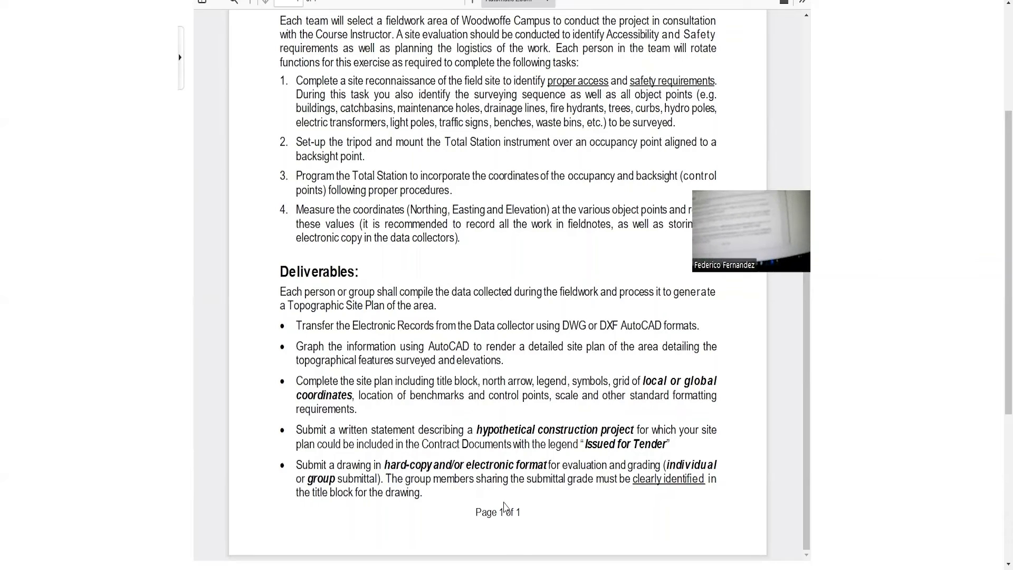
pyautogui.scroll(5, 504, 507)
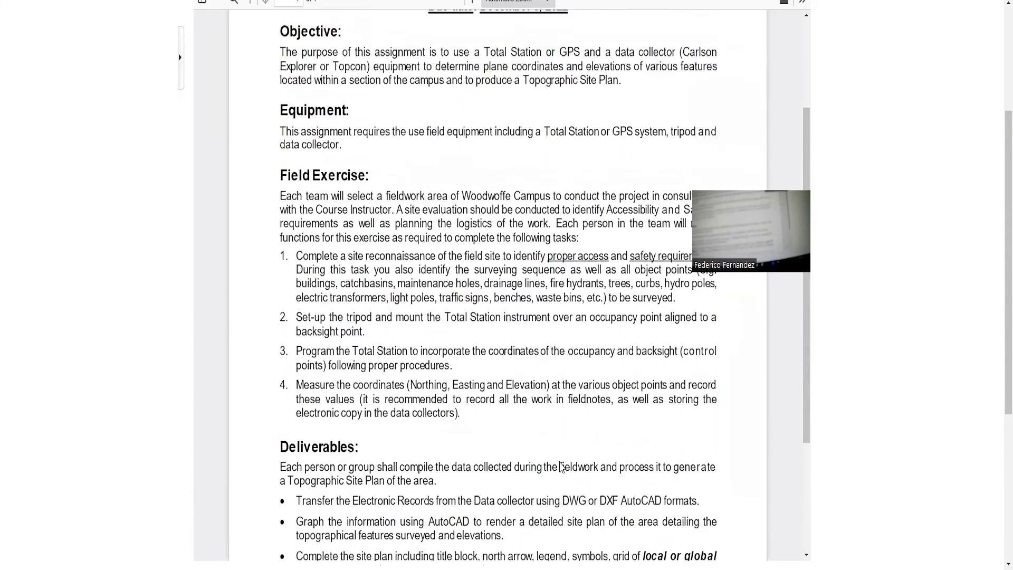
pyautogui.scroll(1, 542, 466)
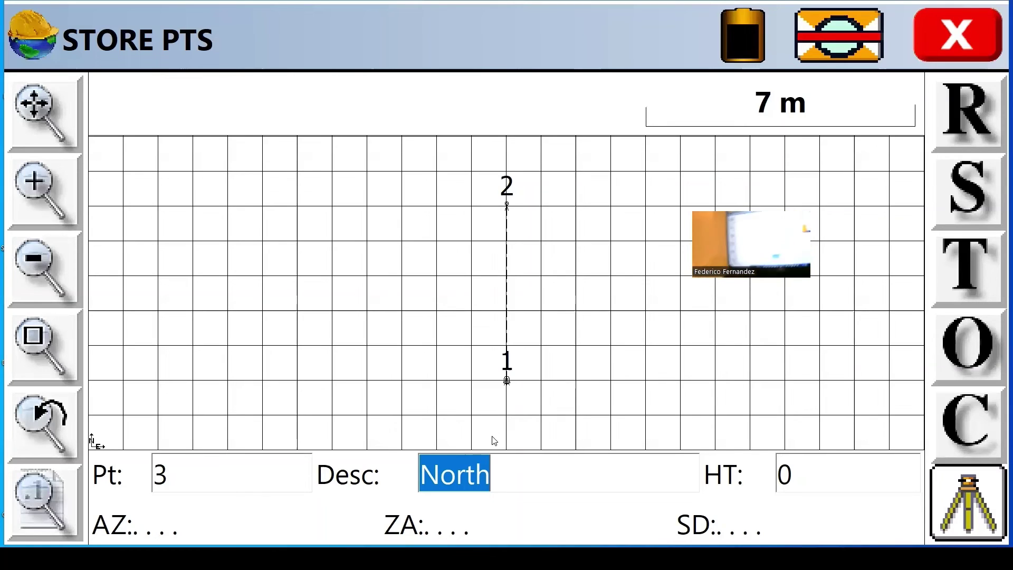
# Measure and store point 3 with the description NWwall.
pyautogui.click(965, 118)
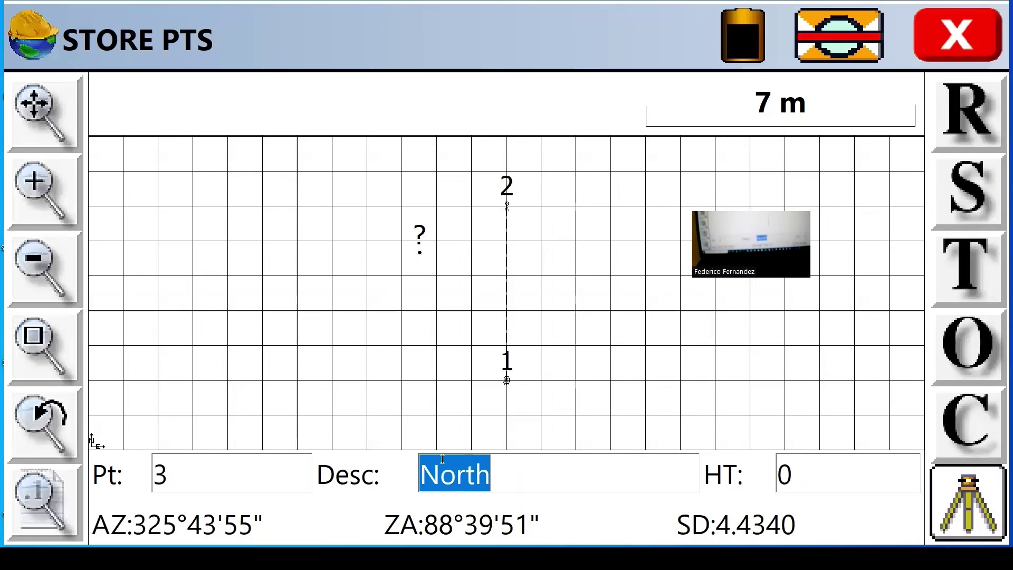
pyautogui.write('NWwa')
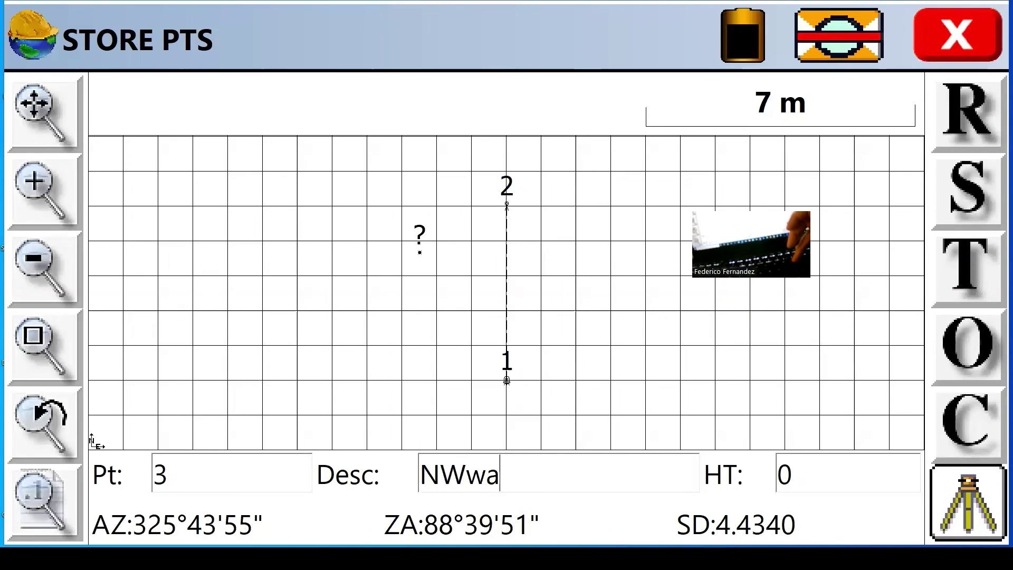
pyautogui.write('ll')
pyautogui.press('Return')
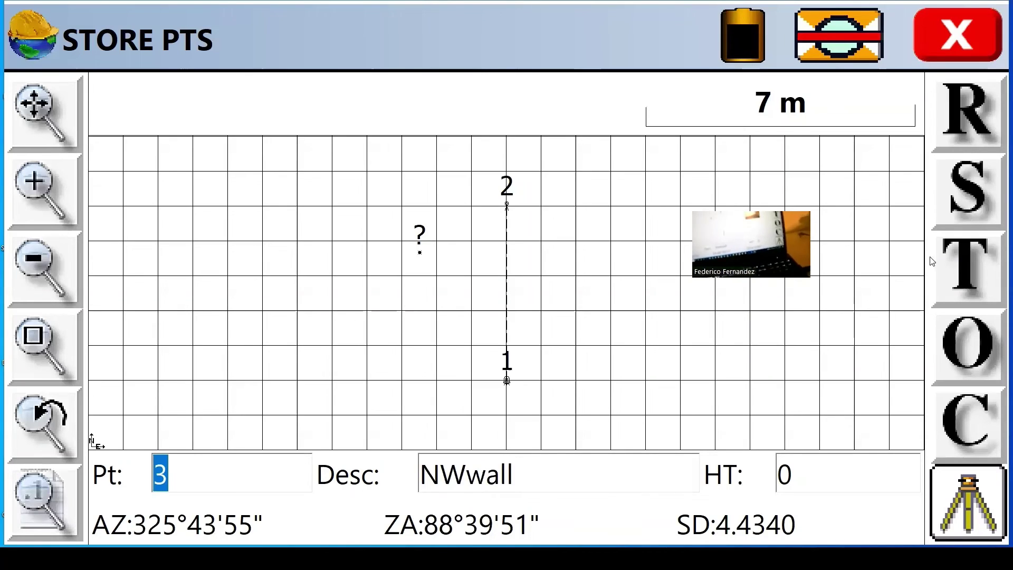
pyautogui.click(978, 207)
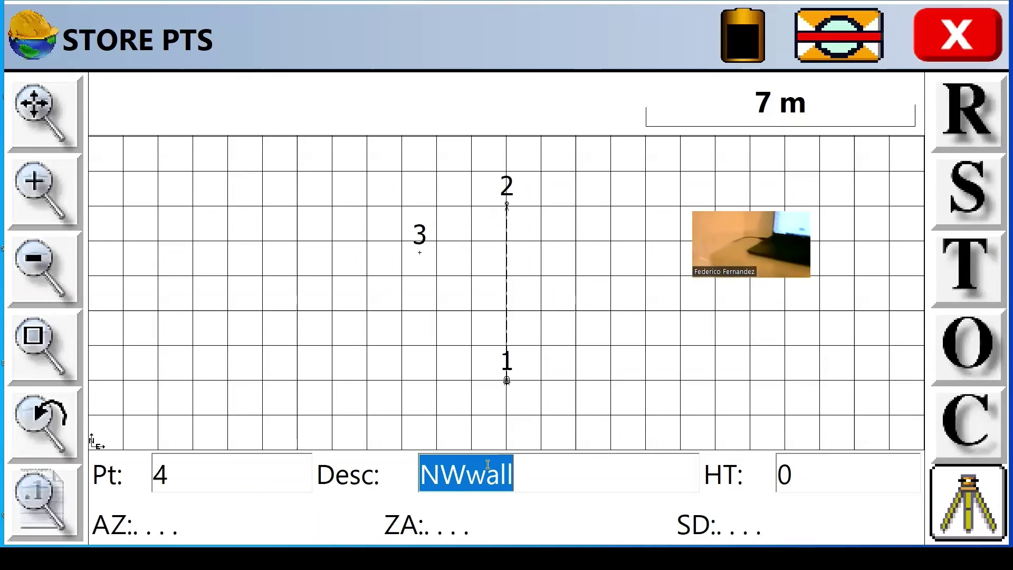
# Measure and store point 4 as NEwall, then close Store Points.
pyautogui.click(984, 109)
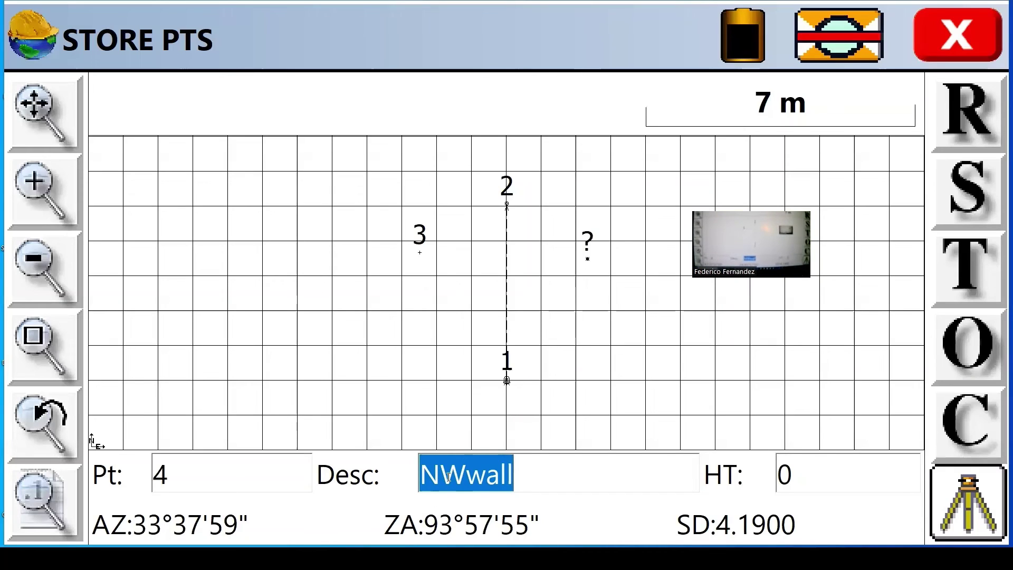
pyautogui.moveTo(449, 476); pyautogui.dragTo(459, 479)
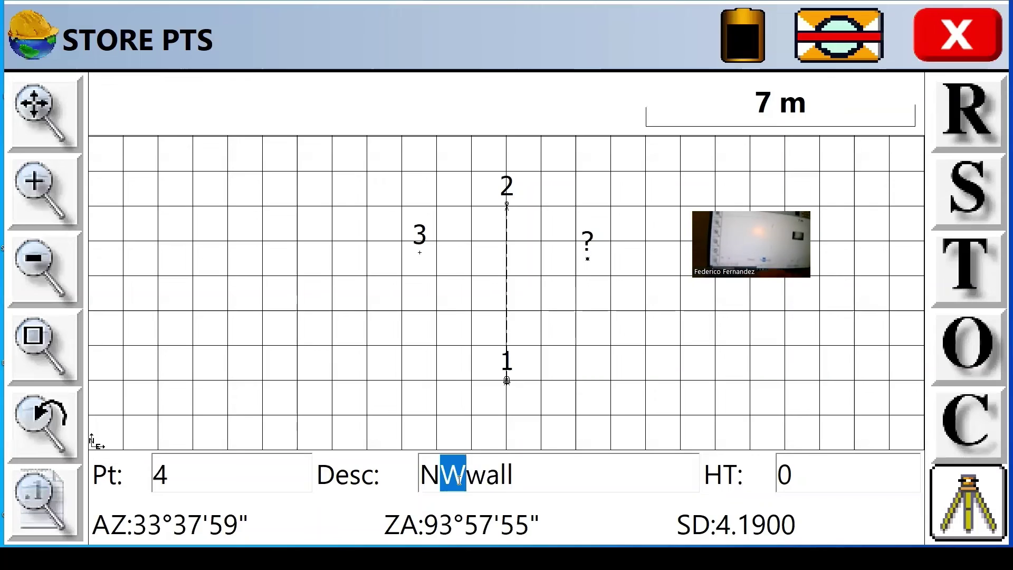
pyautogui.write('E')
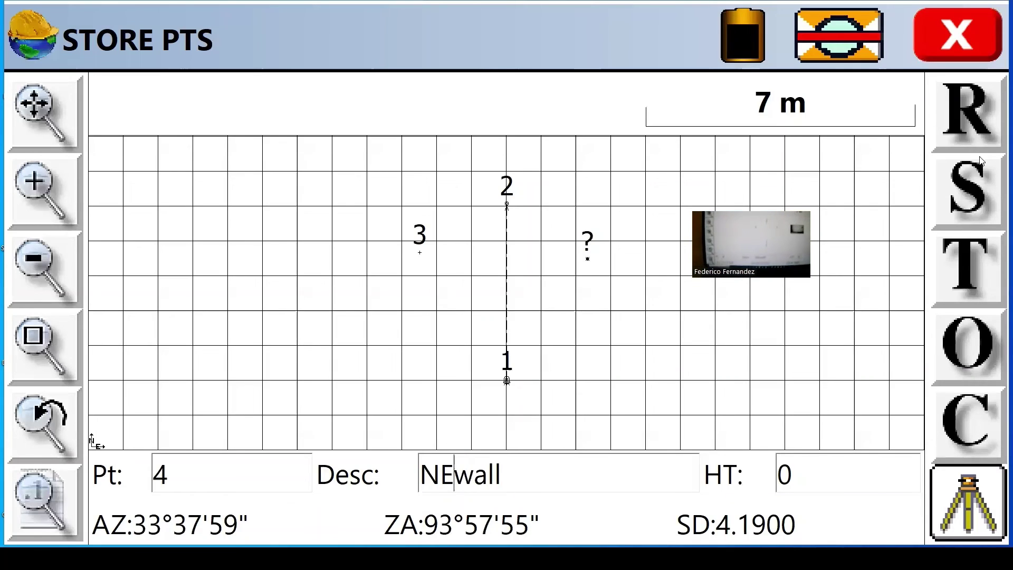
pyautogui.click(993, 192)
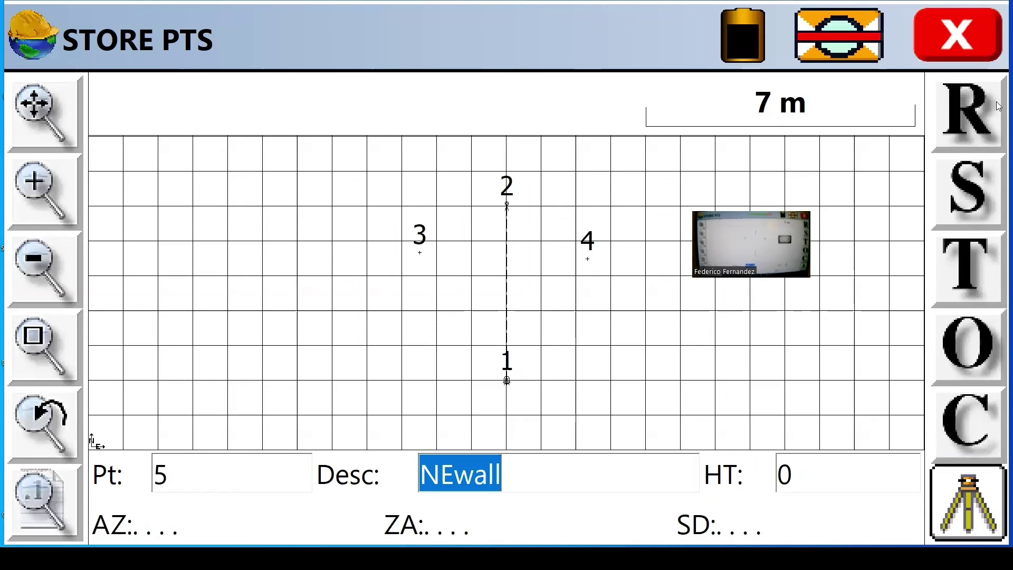
pyautogui.click(970, 40)
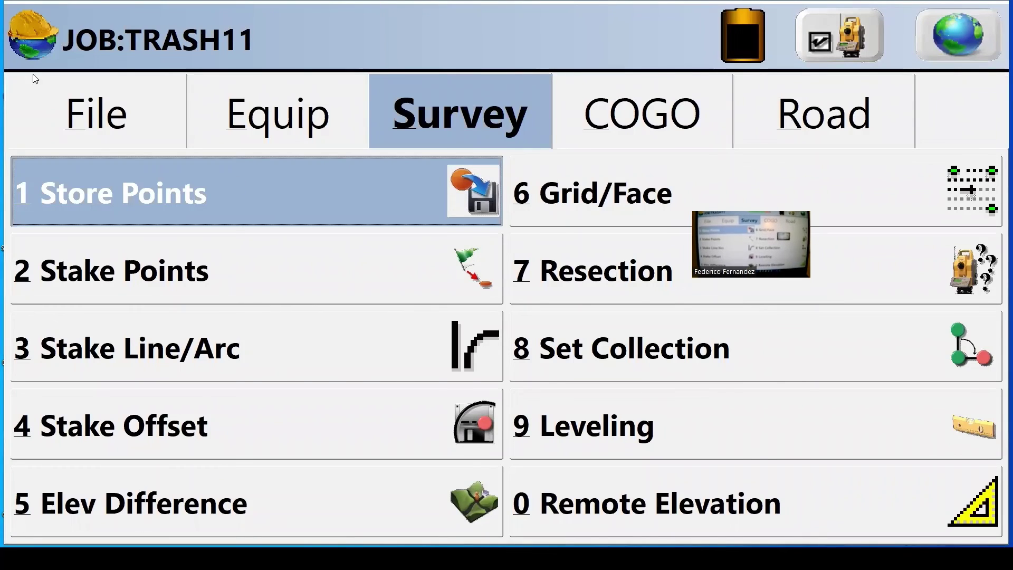
# Review the list of points stored in job TRASH11.
pyautogui.click(81, 127)
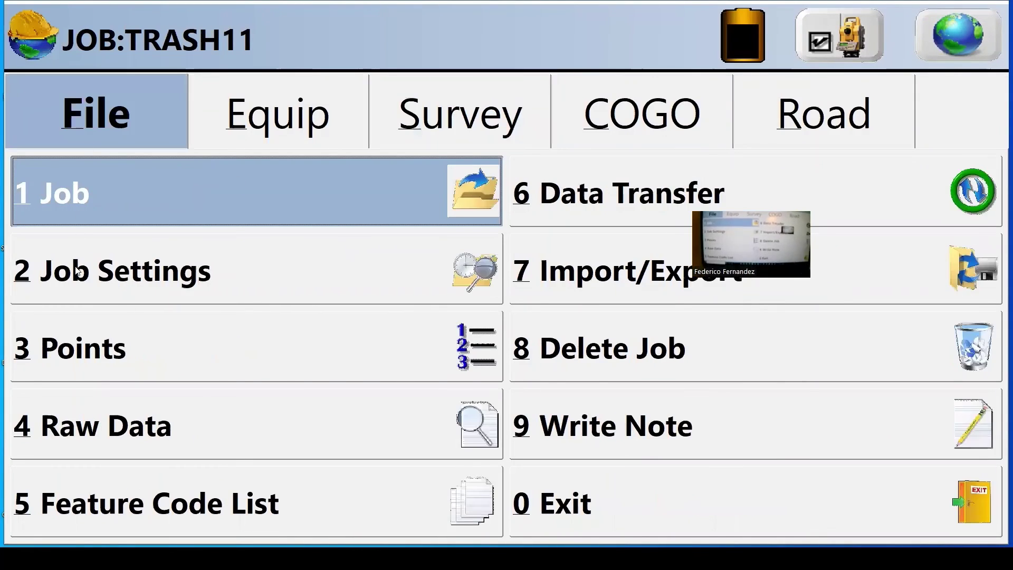
pyautogui.click(90, 358)
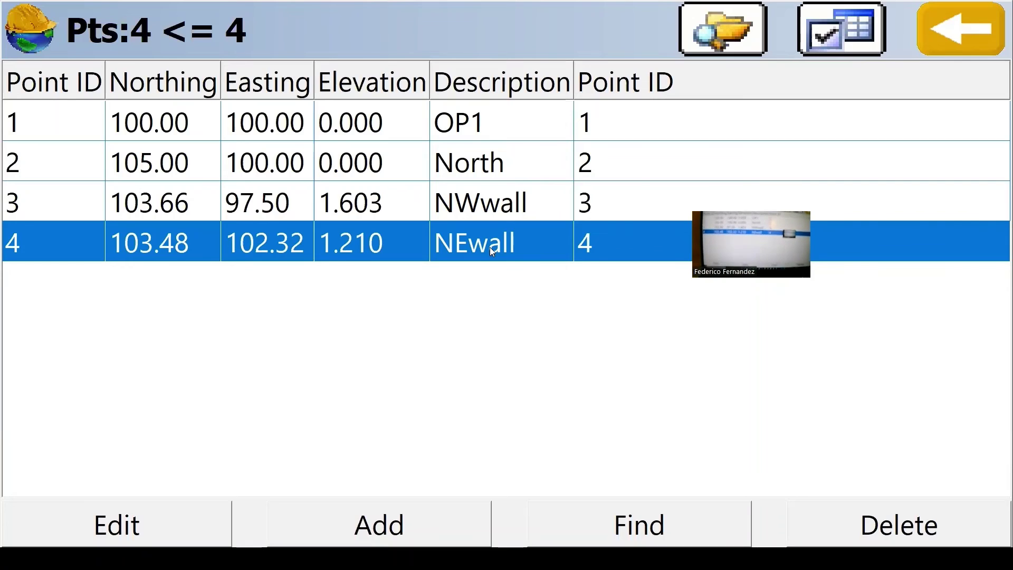
pyautogui.press('Escape')
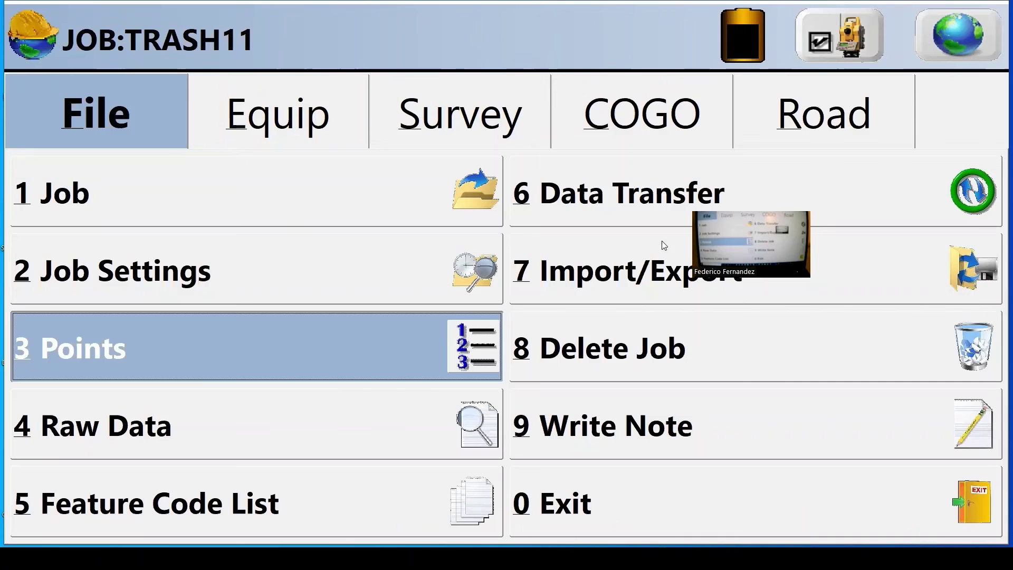
# Check points 1–4 on the map, then open and close Store Points showing point 5 next.
pyautogui.click(966, 39)
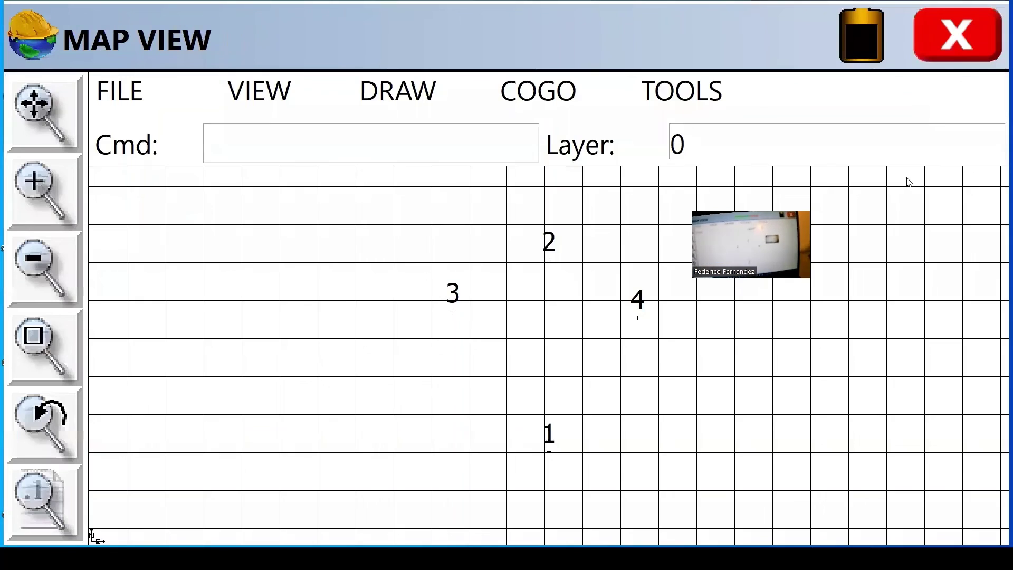
pyautogui.click(977, 40)
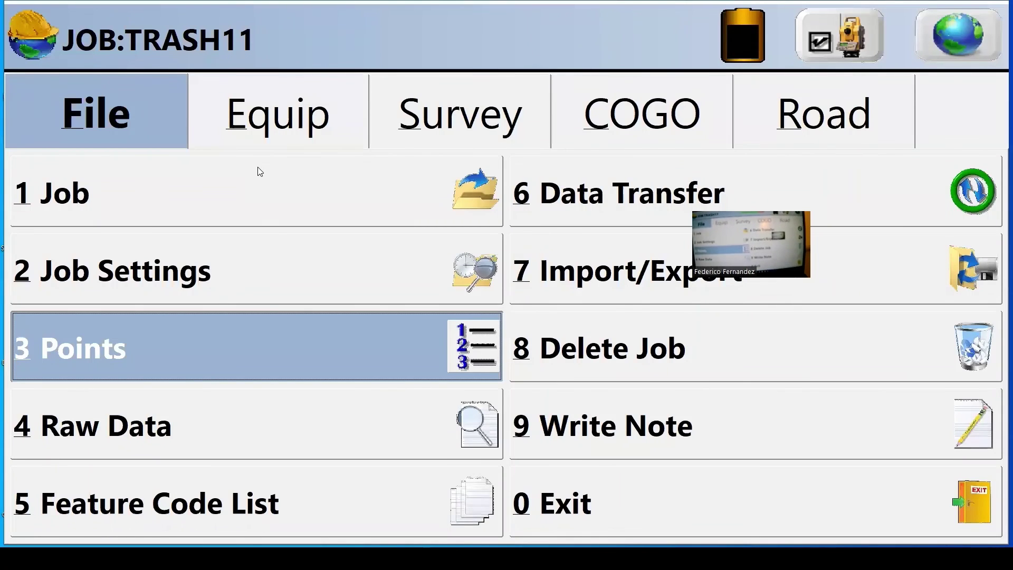
pyautogui.click(445, 123)
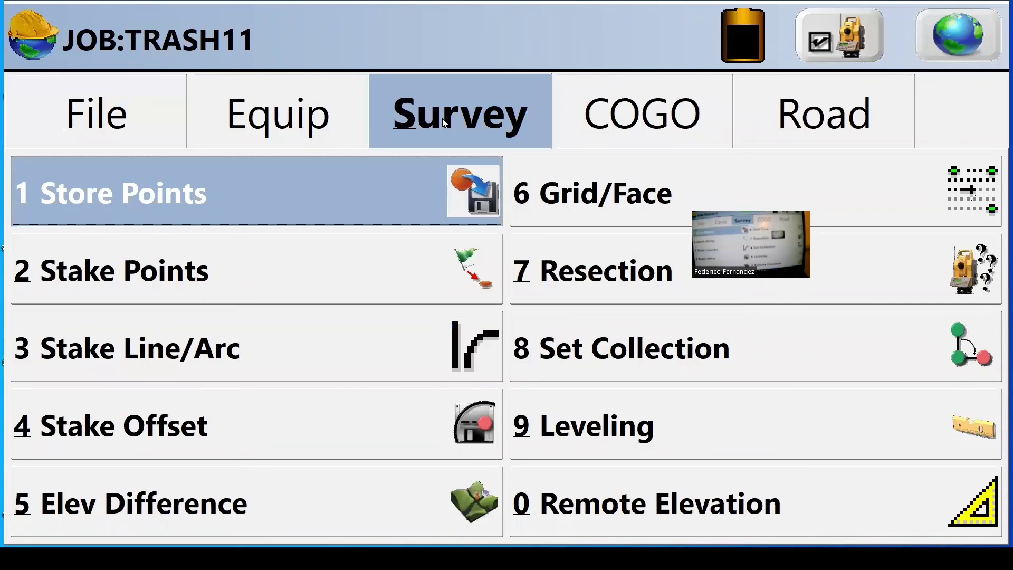
pyautogui.click(210, 201)
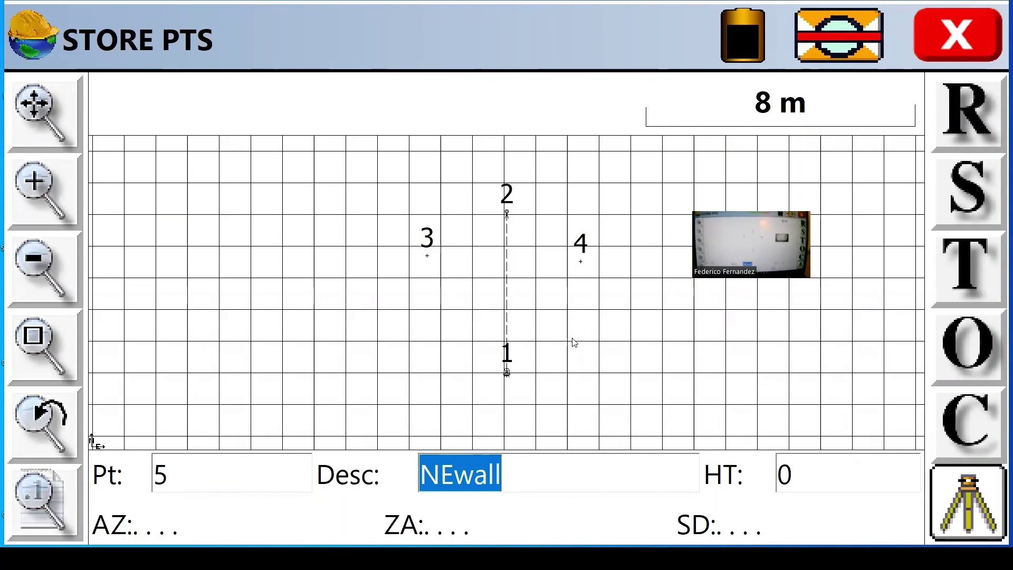
pyautogui.click(980, 43)
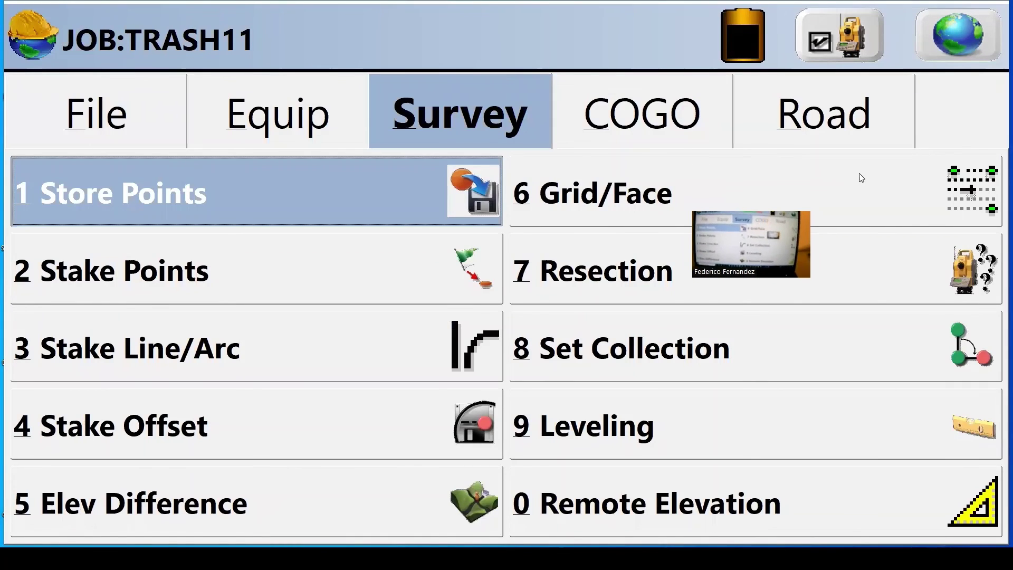
# From Map View, start a DWG export and accept the file name Trash11.dwg.
pyautogui.click(958, 39)
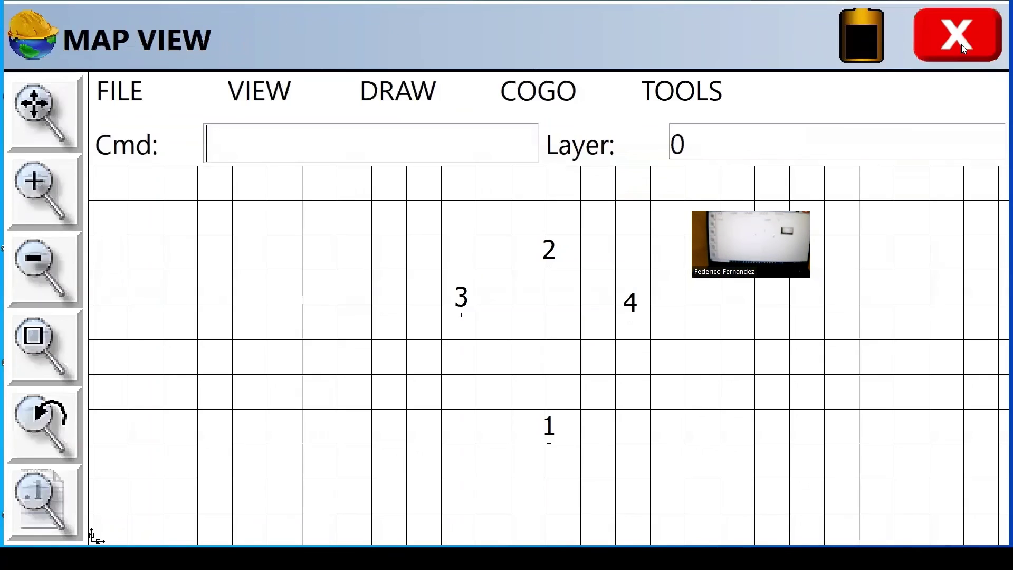
pyautogui.click(111, 97)
pyautogui.moveTo(111, 97)
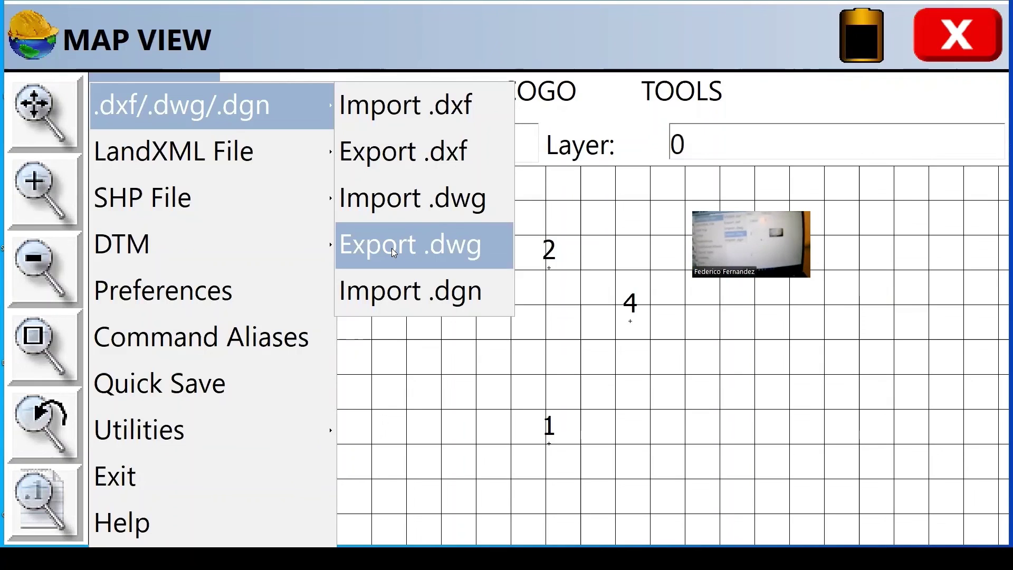
pyautogui.click(392, 248)
pyautogui.click(843, 23)
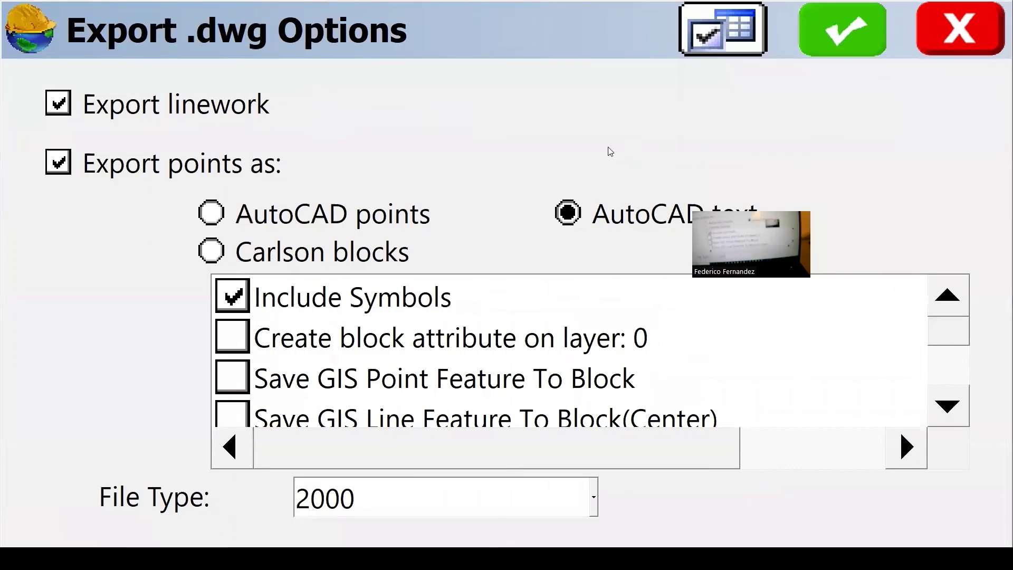
# Export the points as AutoCAD points with linework in 2000 DWG format.
pyautogui.click(223, 221)
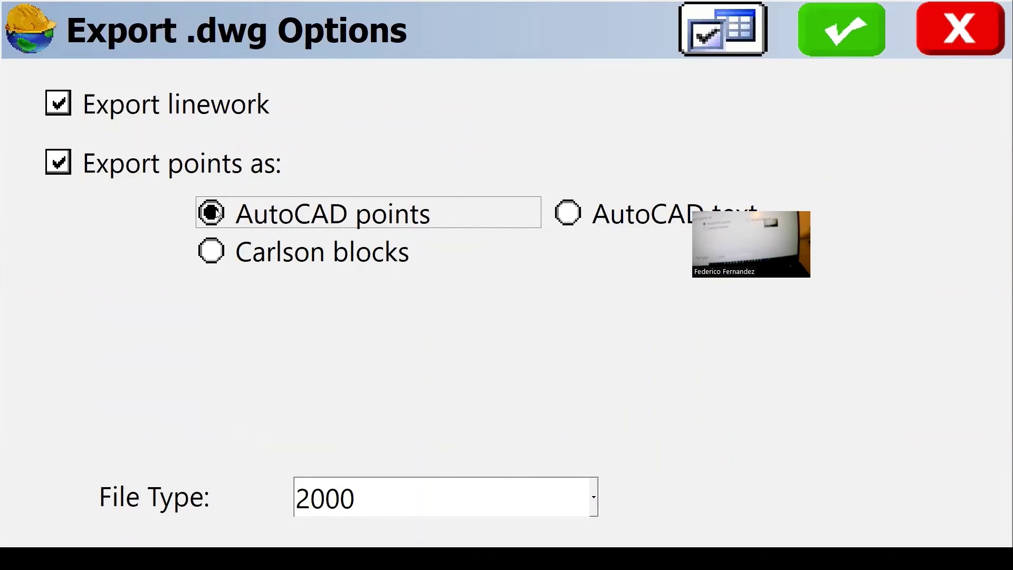
pyautogui.click(65, 109)
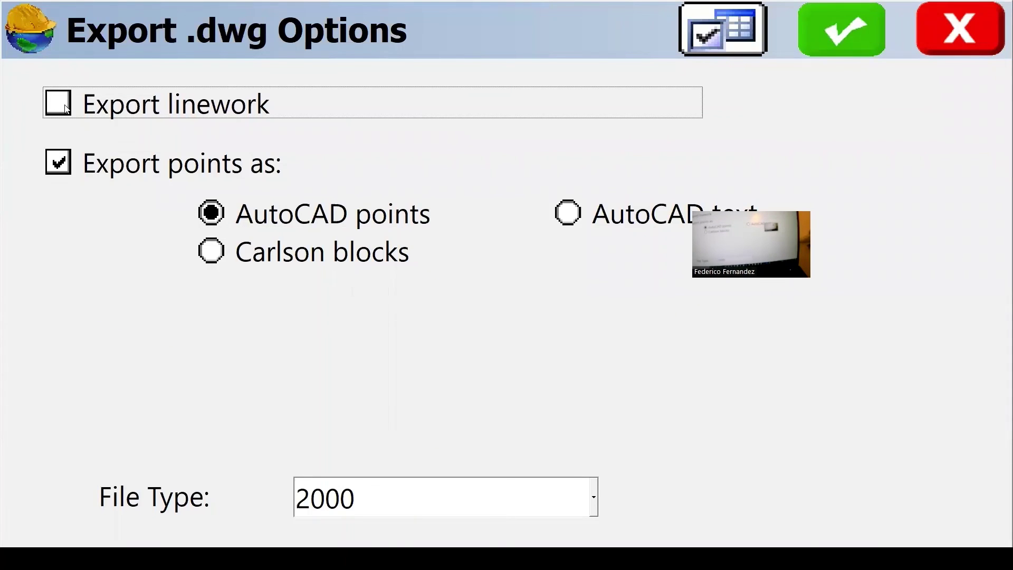
pyautogui.click(66, 109)
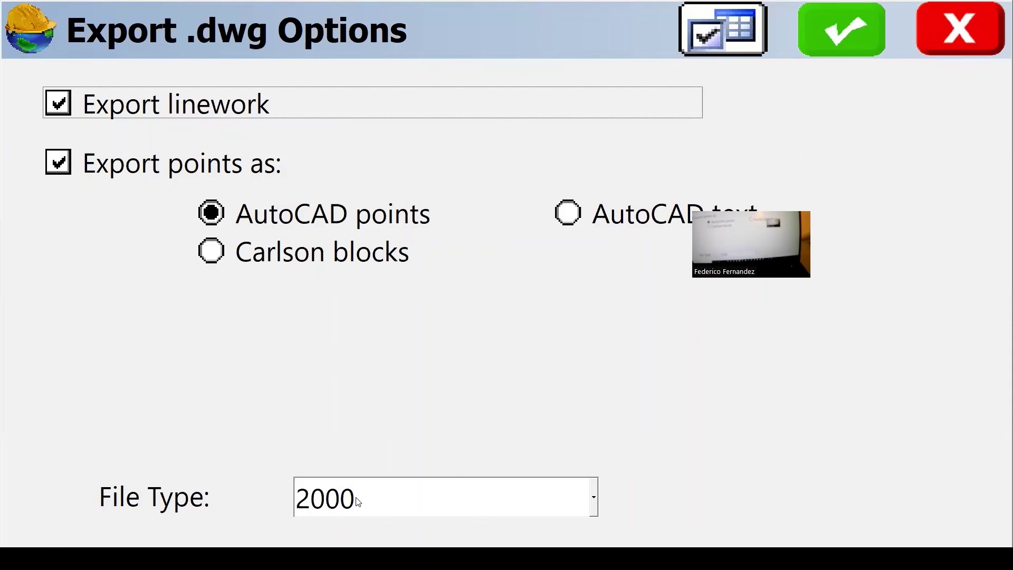
pyautogui.click(367, 508)
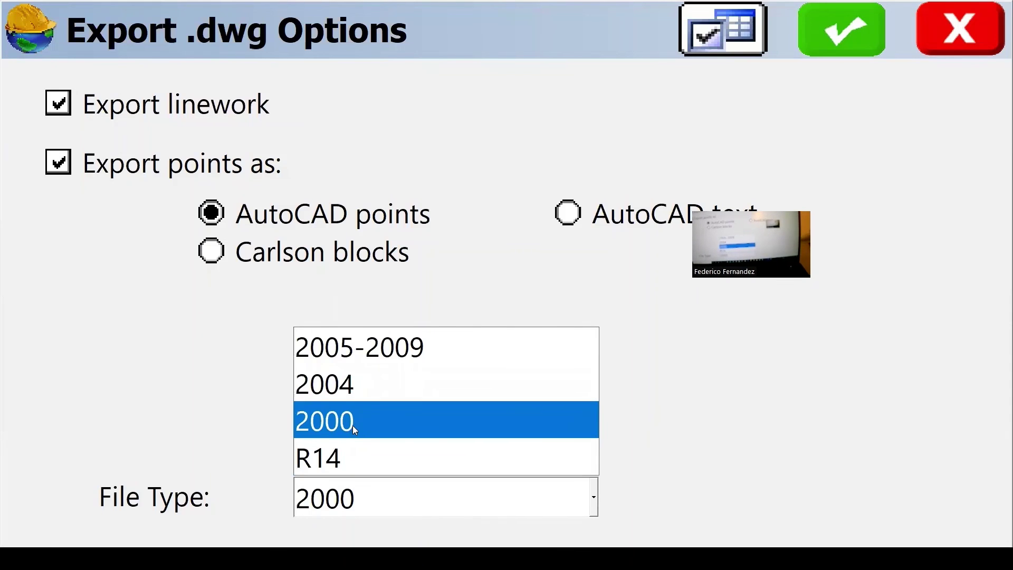
pyautogui.click(353, 426)
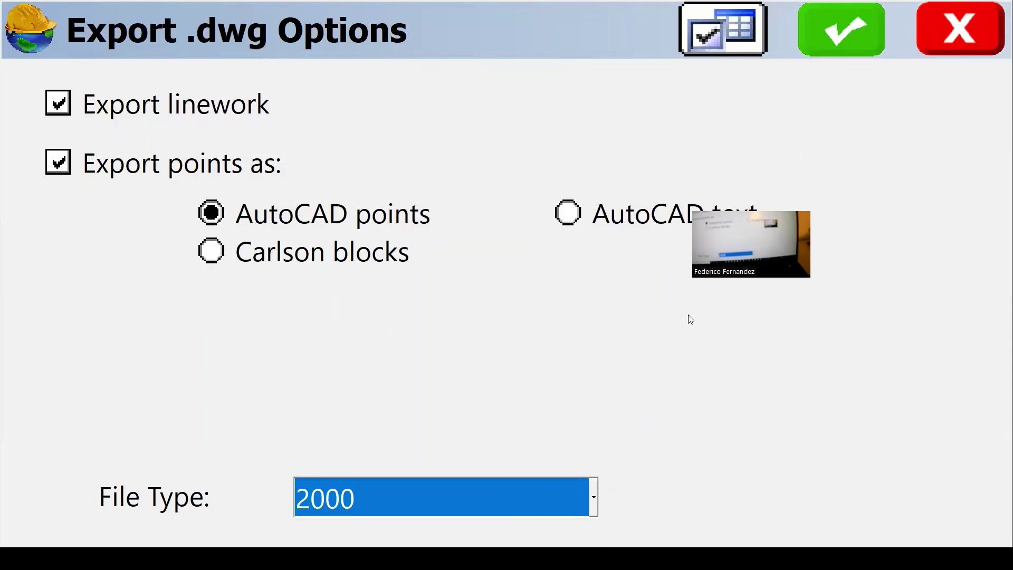
pyautogui.click(853, 37)
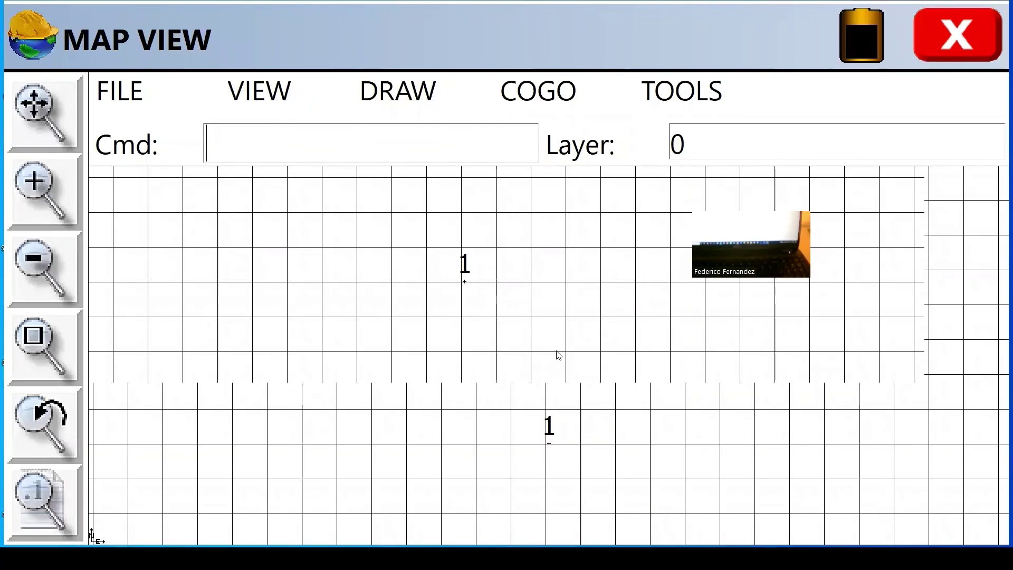
# Start a second DWG export and name the file Trash11text.dwg.
pyautogui.click(122, 95)
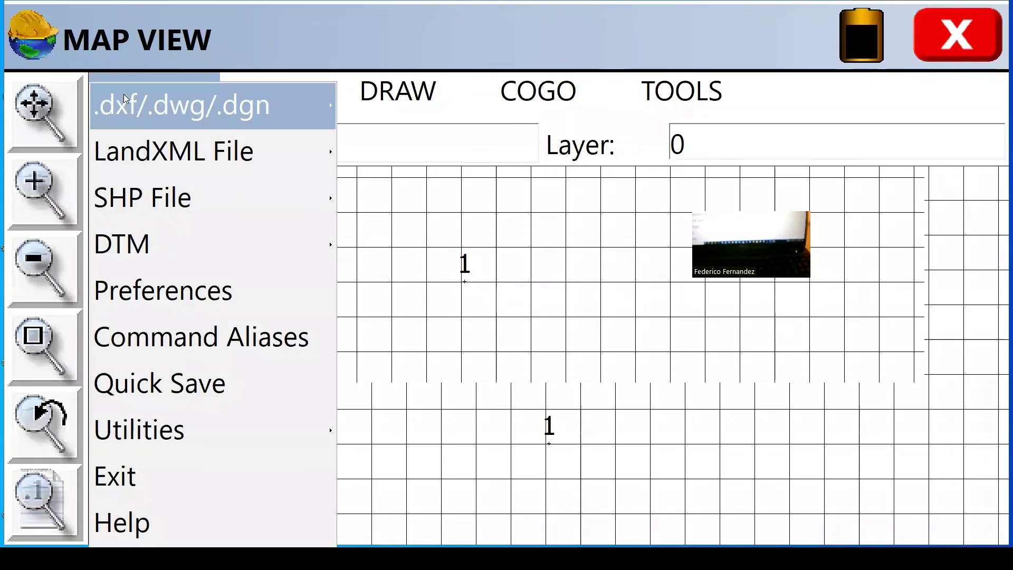
pyautogui.moveTo(158, 110)
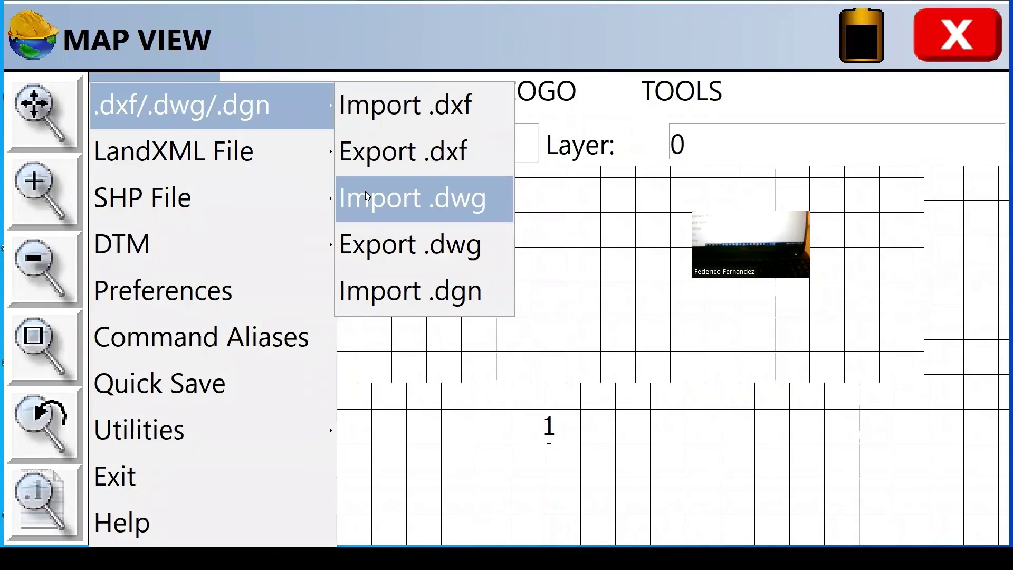
pyautogui.click(371, 247)
pyautogui.click(228, 525)
pyautogui.write('text.dwg')
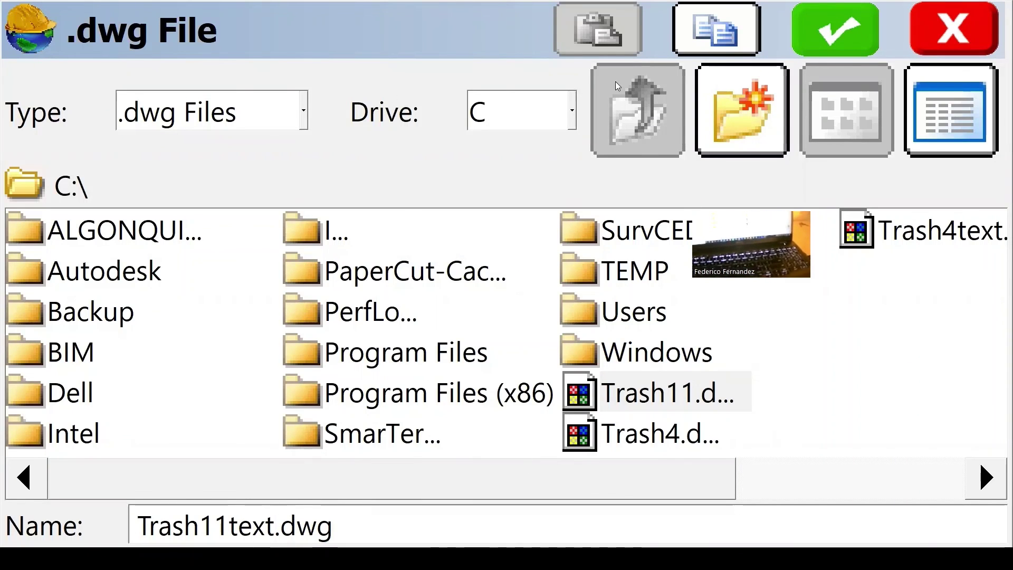
pyautogui.click(824, 20)
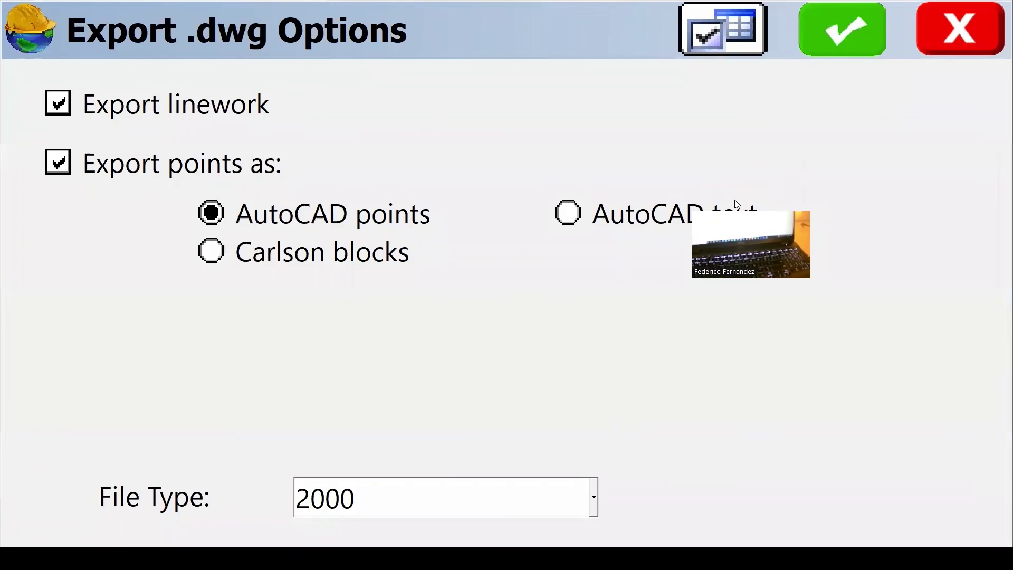
# Export the points as AutoCAD text and confirm the export options.
pyautogui.click(578, 225)
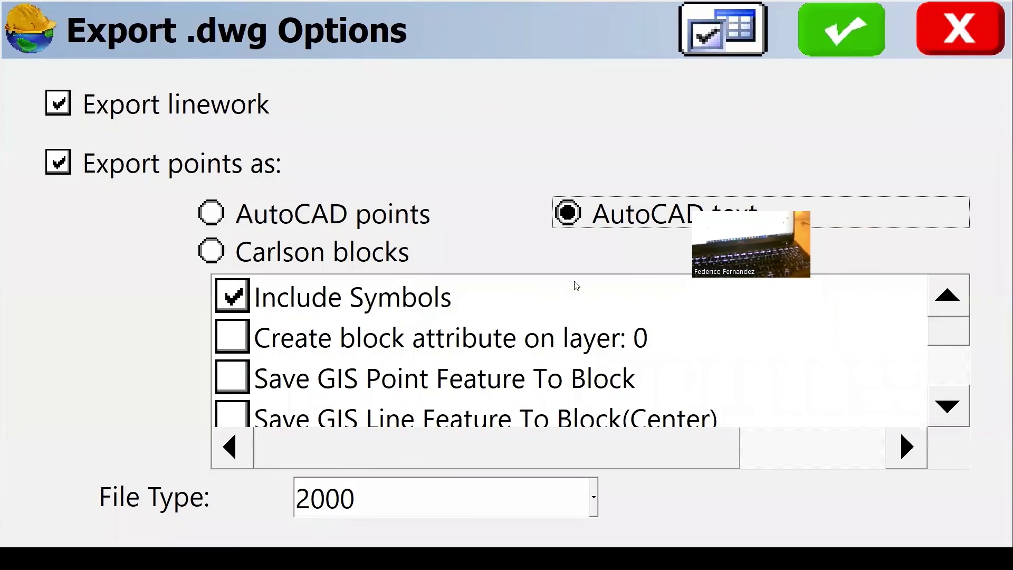
pyautogui.scroll(-1, 628, 304)
pyautogui.scroll(2, 630, 303)
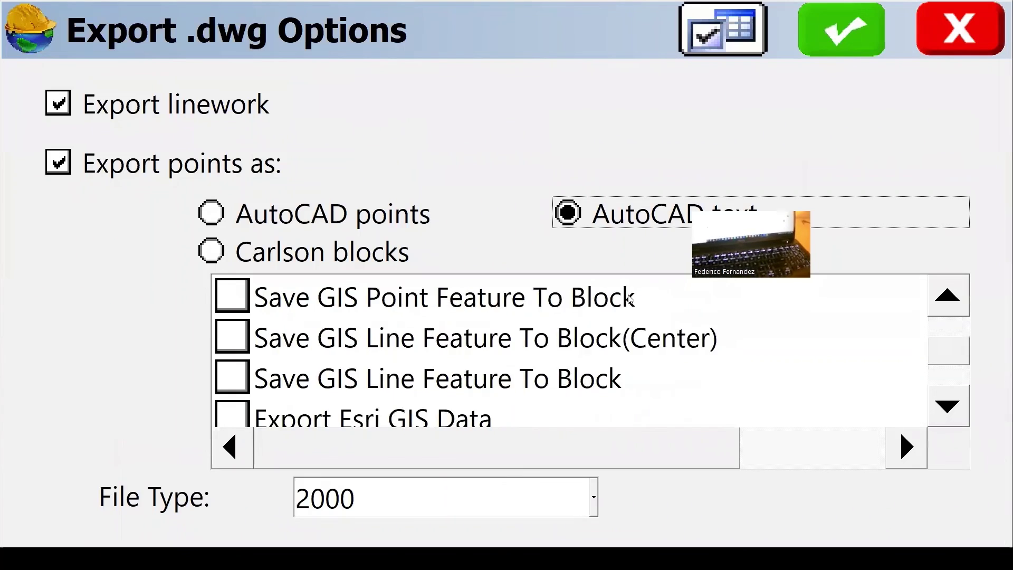
pyautogui.click(854, 36)
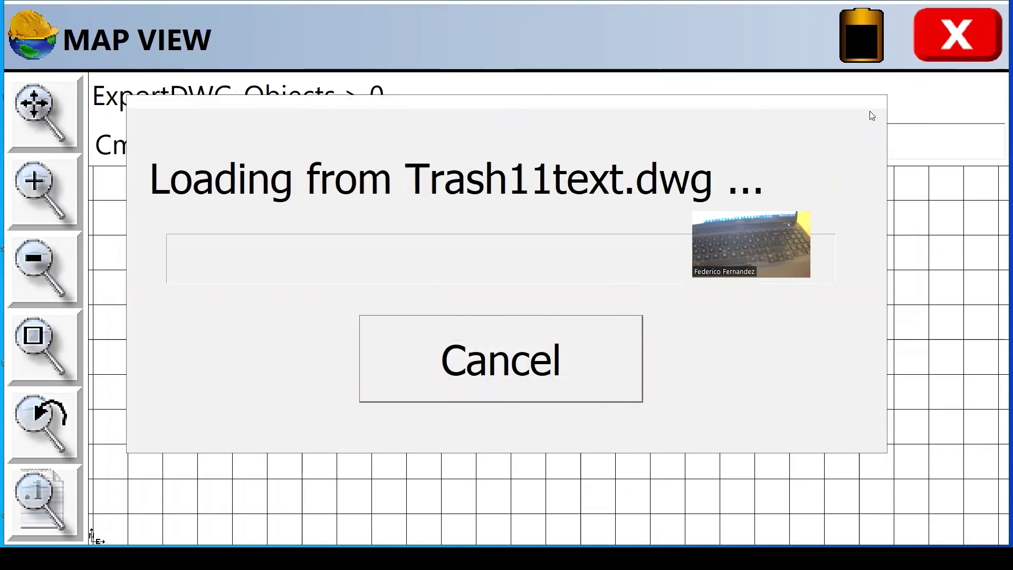
# Close Map View, choose 0 Exit under File and confirm Yes to quit SurvPC.
pyautogui.click(960, 48)
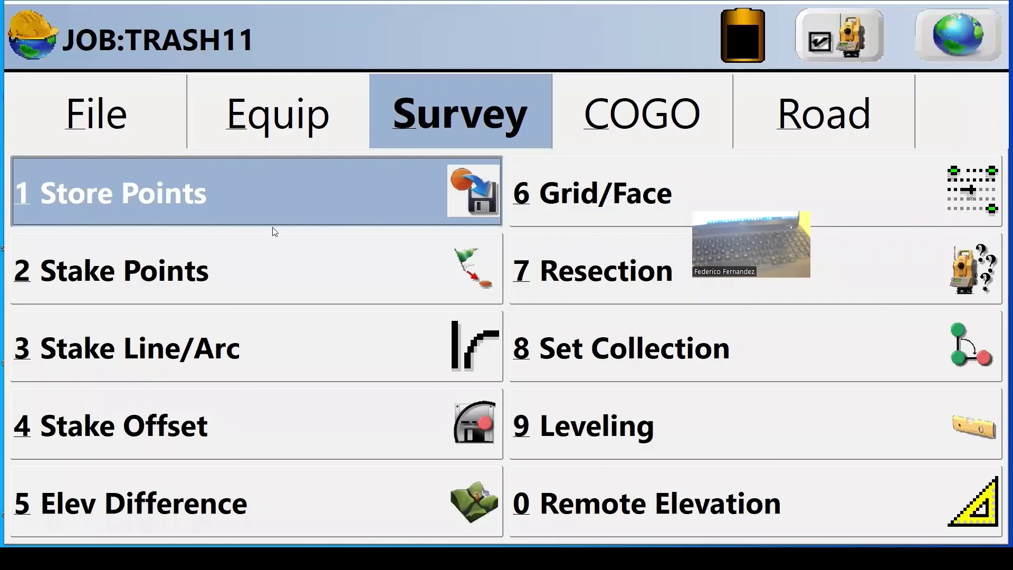
pyautogui.click(84, 113)
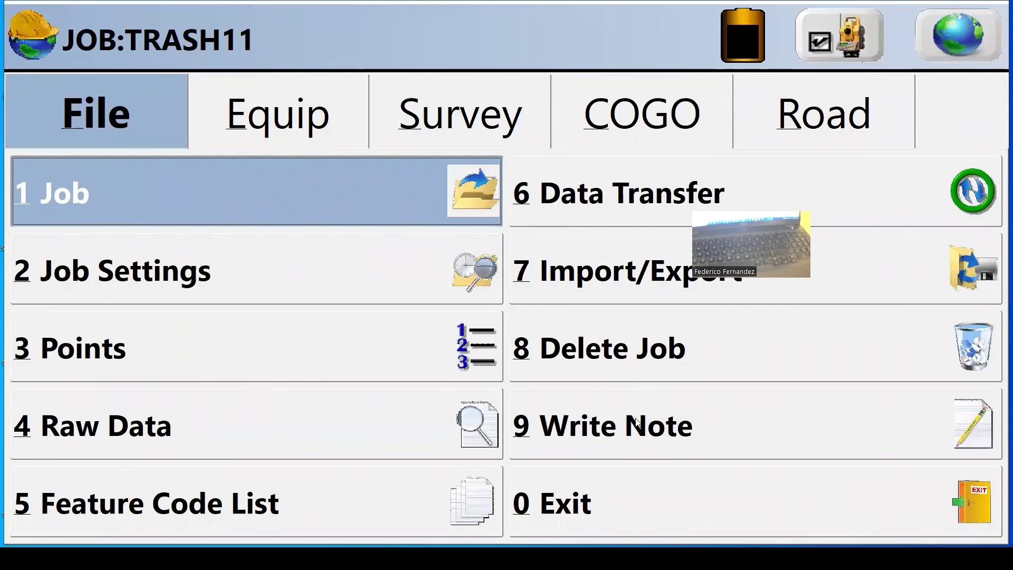
pyautogui.click(610, 499)
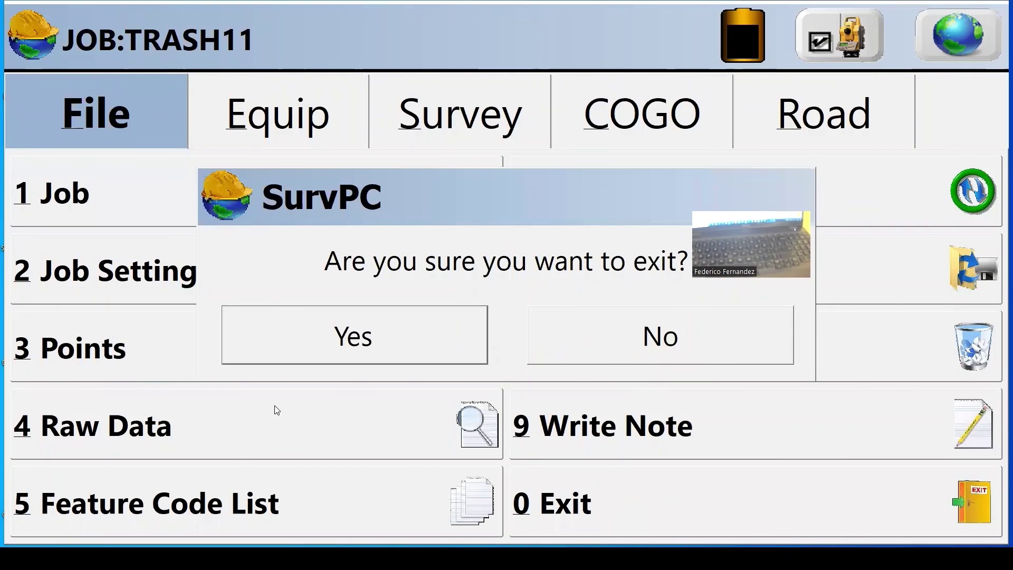
pyautogui.click(358, 344)
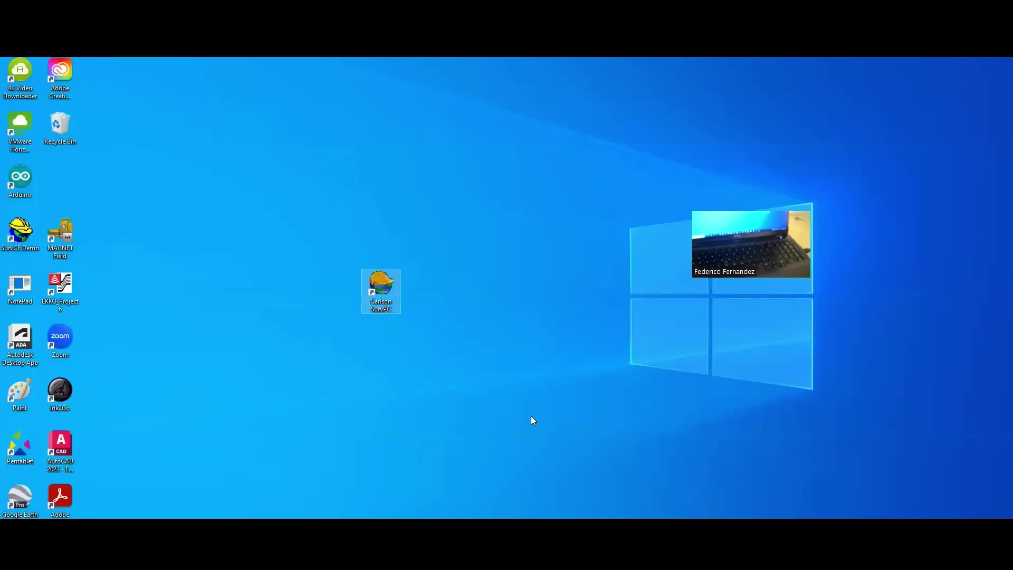